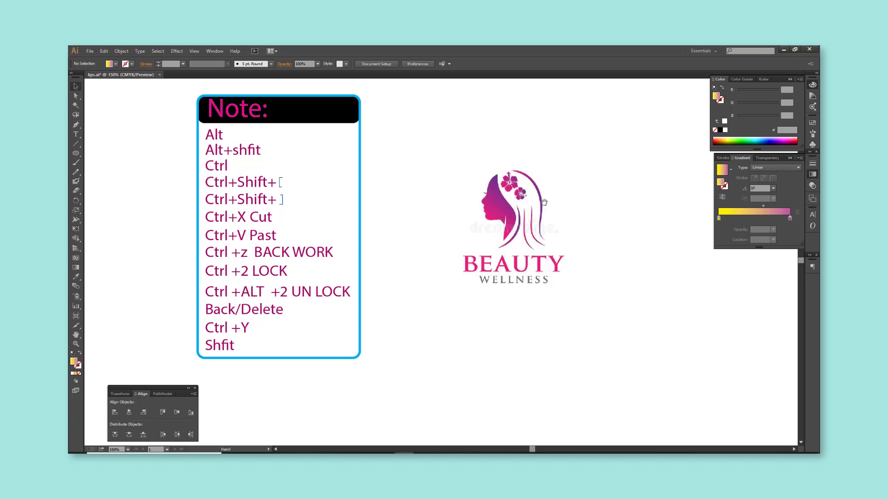
Step: Zoom in and pen-trace the back of the head and the neck down to the chin
ctrl+click(563, 205)
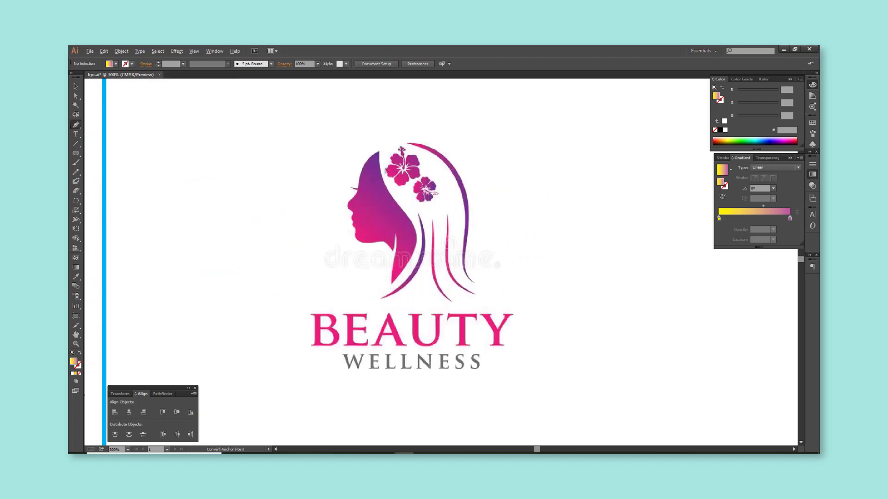
ctrl+click(385, 171)
ctrl+click(385, 170)
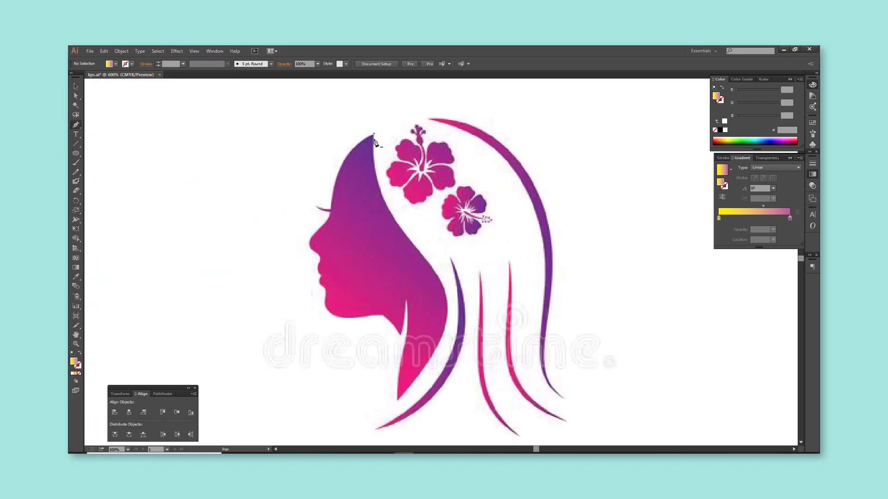
click(373, 134)
drag(406, 236, 455, 294)
scroll(421, 257, down, 2)
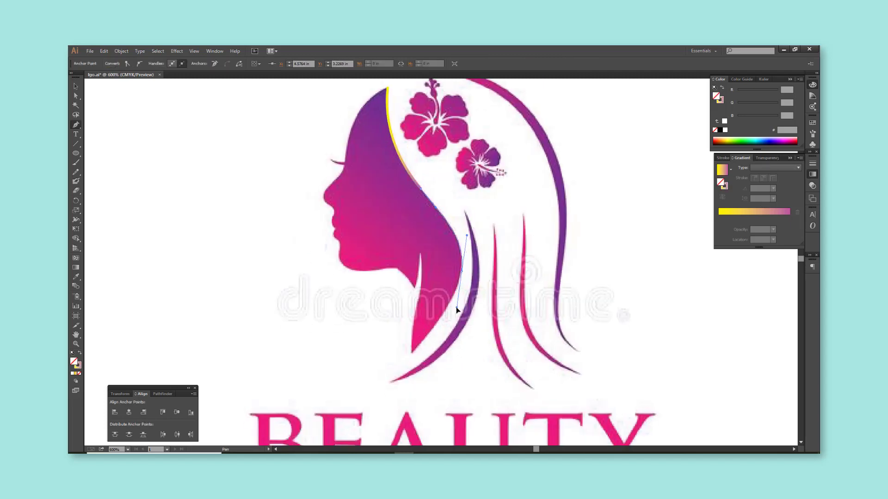
drag(412, 351, 392, 370)
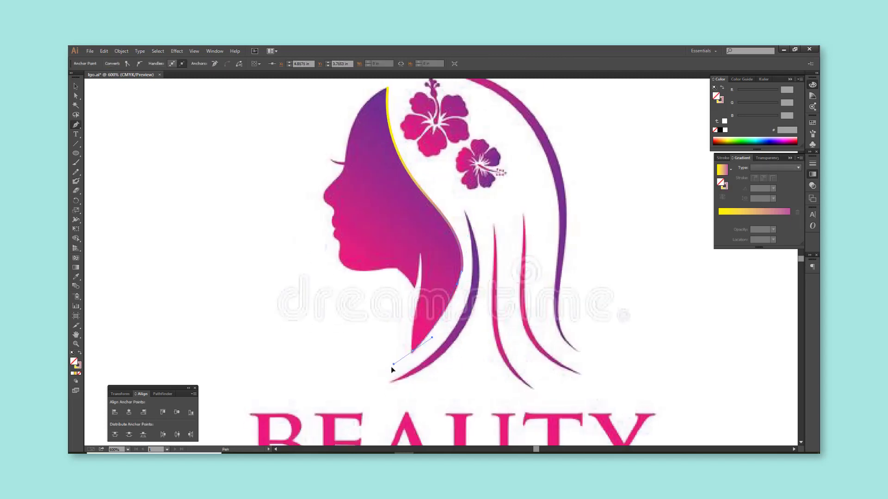
click(416, 307)
drag(419, 252, 415, 240)
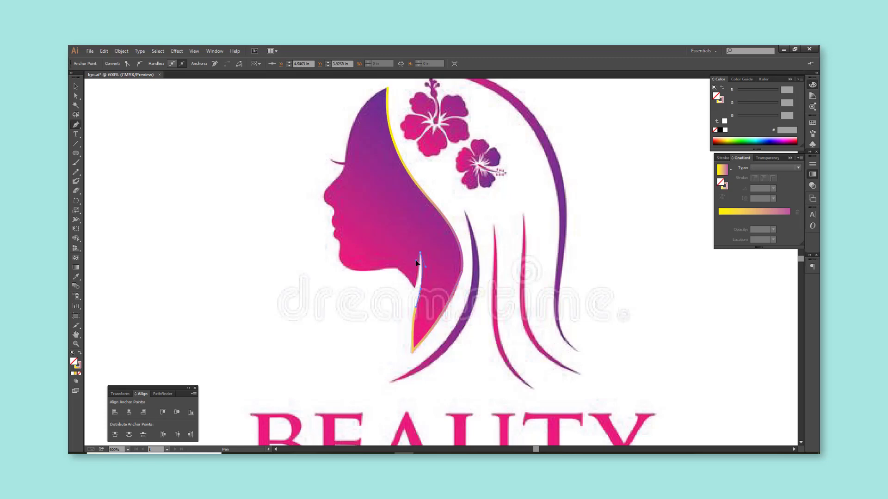
mouse_move(399, 268)
mouse_down()
mouse_move(339, 264)
mouse_move(339, 254)
mouse_up()
key(ctrl+z)
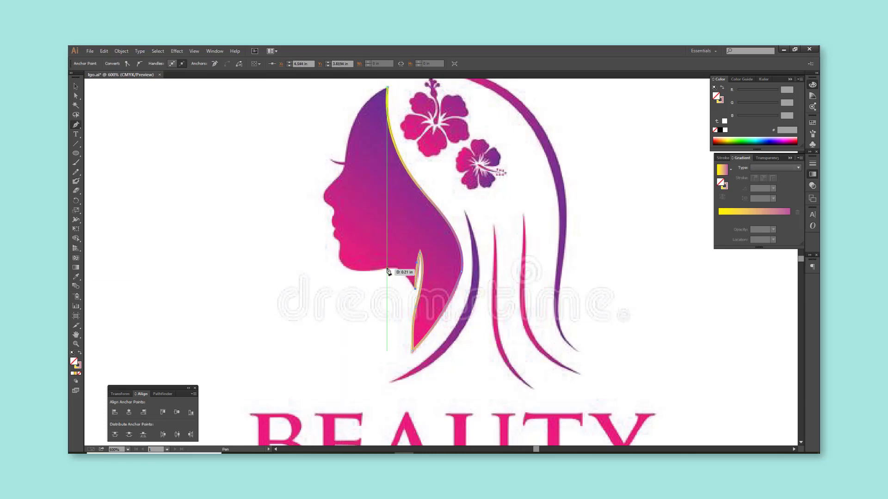
drag(371, 273, 371, 274)
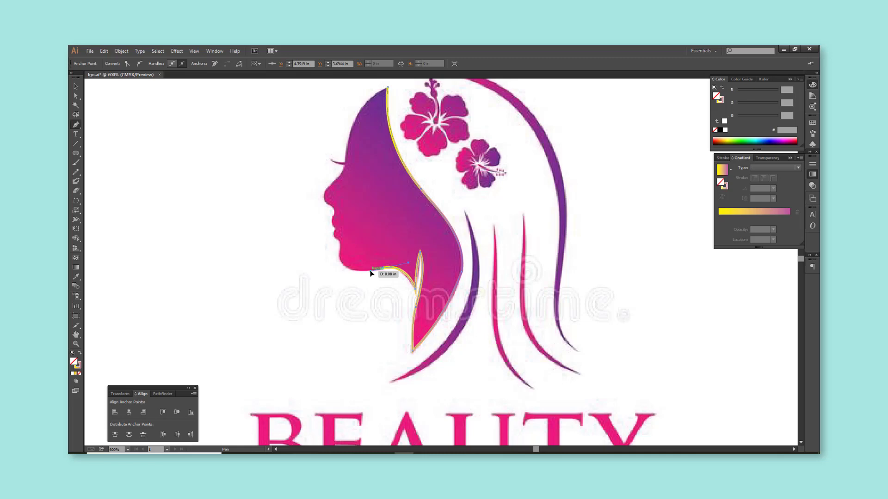
Step: Trace the profile from chin over lips, nose and forehead, then fill the face pink CE2680
scroll(350, 256, up, 2)
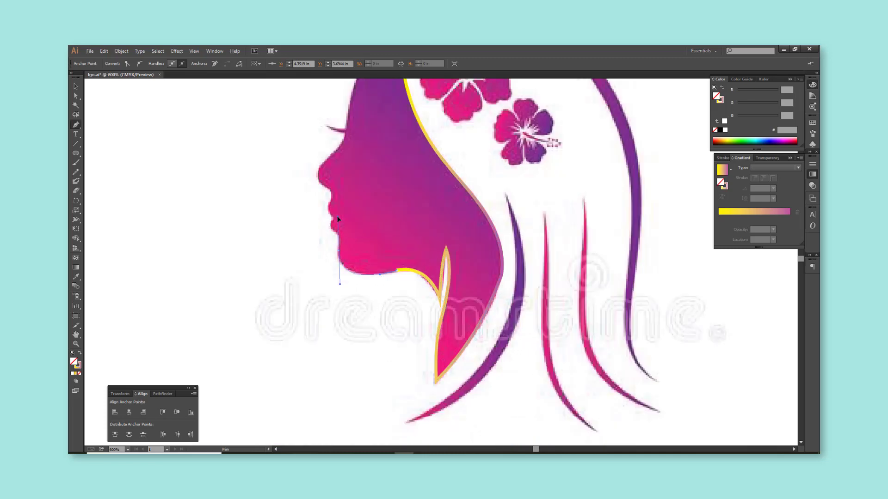
drag(337, 239, 336, 177)
scroll(339, 225, up, 2)
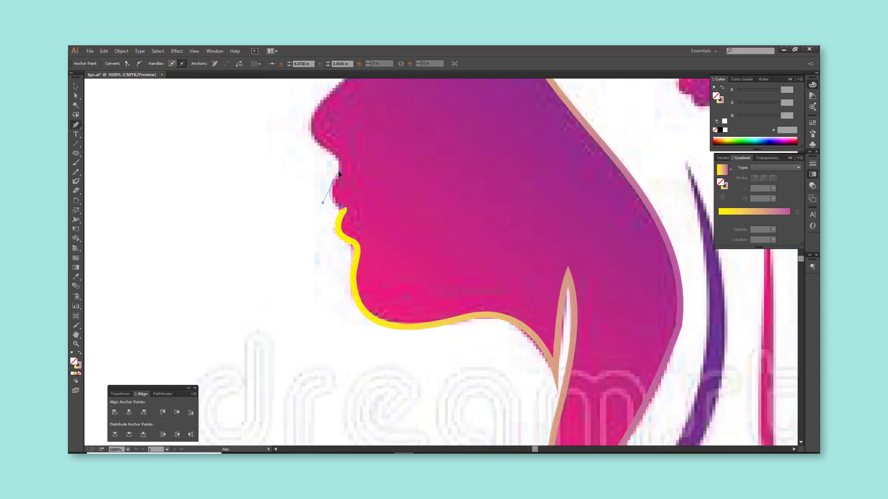
mouse_move(342, 155)
mouse_down()
mouse_move(317, 149)
mouse_move(328, 196)
mouse_move(313, 163)
mouse_move(346, 149)
mouse_move(351, 184)
mouse_move(319, 167)
mouse_up()
ctrl+click(358, 149)
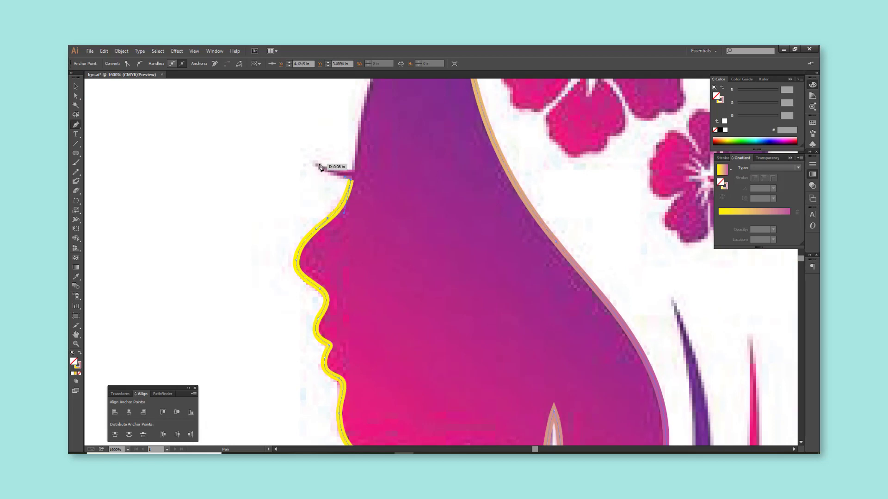
drag(319, 167, 319, 167)
ctrl+click(317, 159)
scroll(363, 165, up, 3)
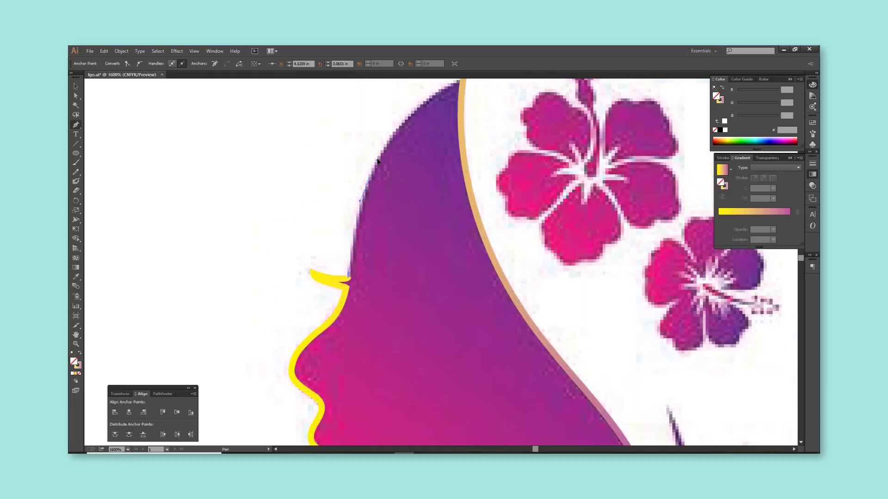
scroll(378, 162, up, 3)
drag(430, 165, 477, 145)
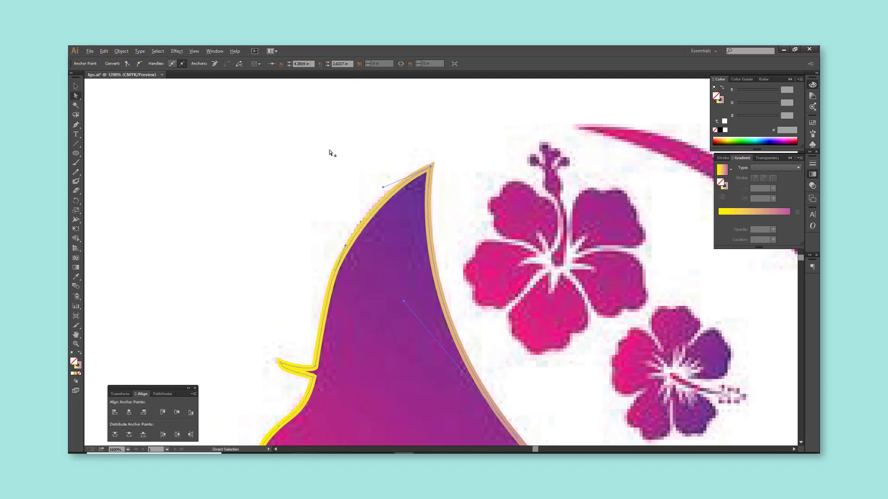
key(ctrl+minus)
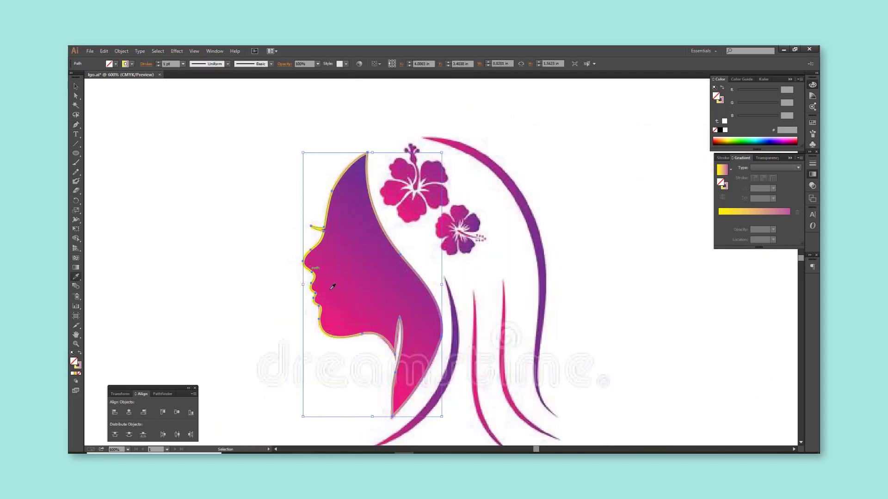
click(333, 286)
Step: Draw a closed pink petal outline on the upper hibiscus
click(255, 232)
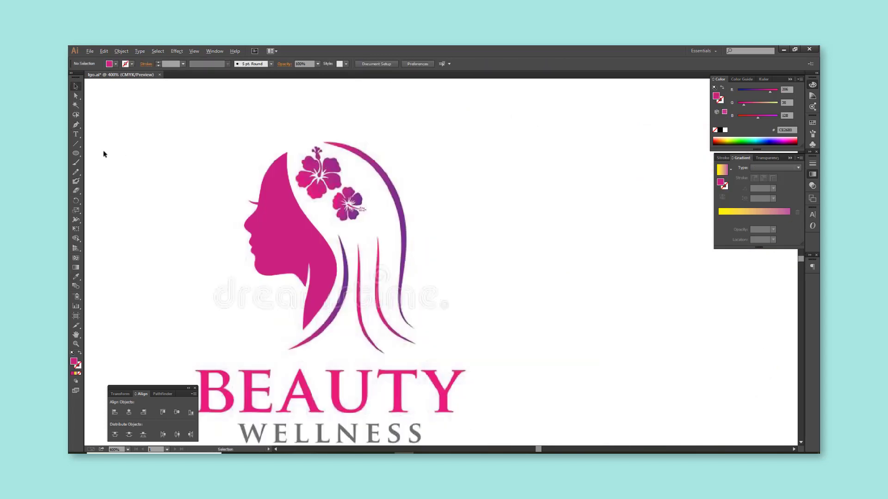
scroll(258, 179, up, 2)
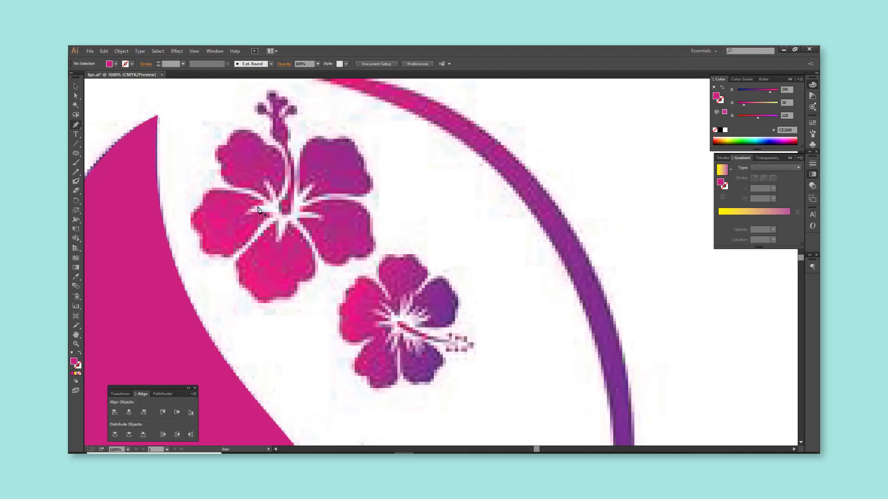
mouse_move(245, 215)
mouse_down()
mouse_move(267, 217)
mouse_move(233, 254)
mouse_move(201, 208)
mouse_up()
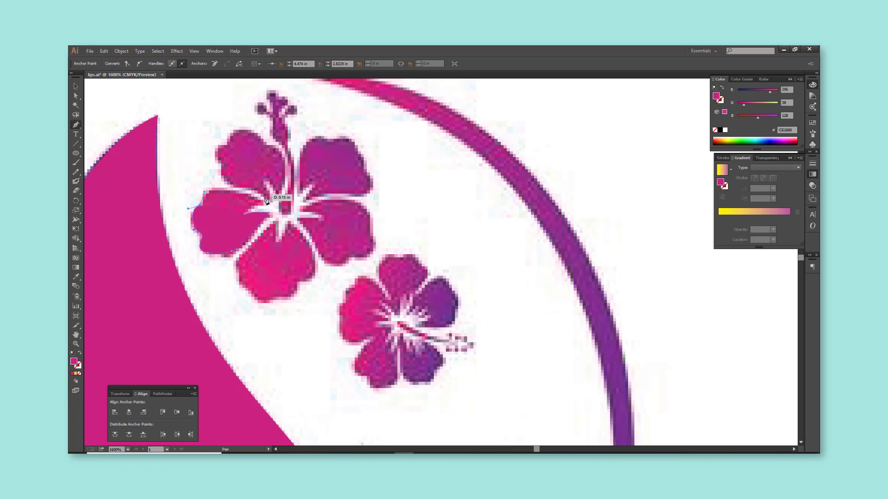
drag(266, 200, 277, 214)
click(277, 217)
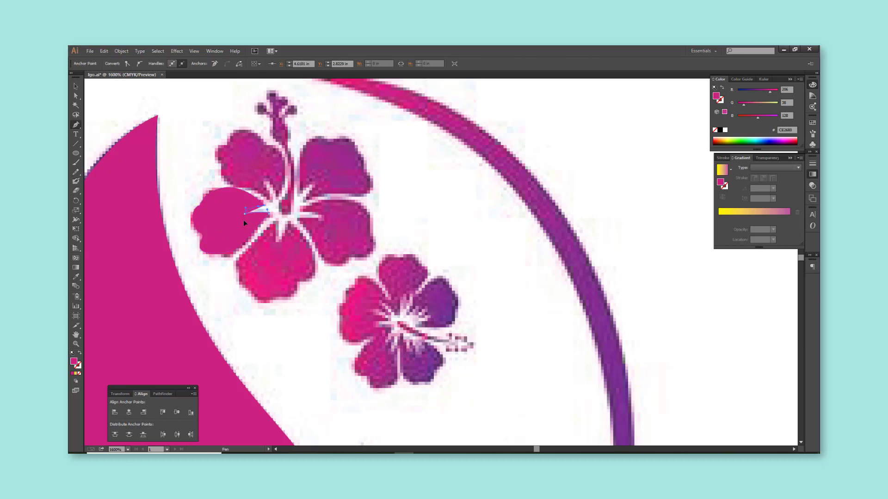
key(v)
Step: Rotate the new lower petal and reflect it vertically
key(ctrl+minus)
click(286, 241)
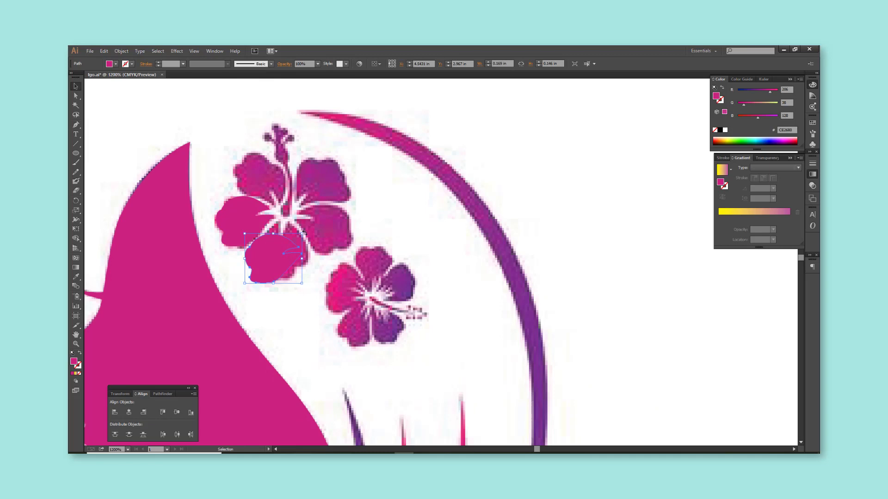
drag(304, 233, 292, 254)
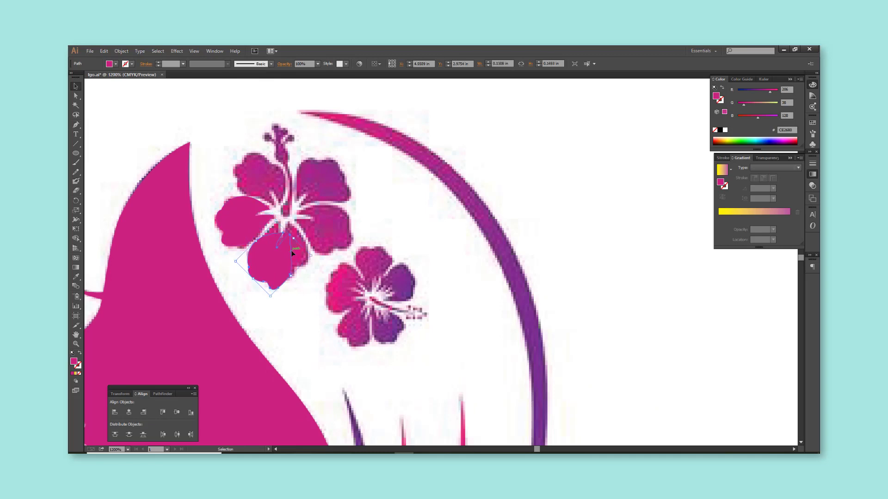
drag(291, 250, 295, 243)
right_click(289, 250)
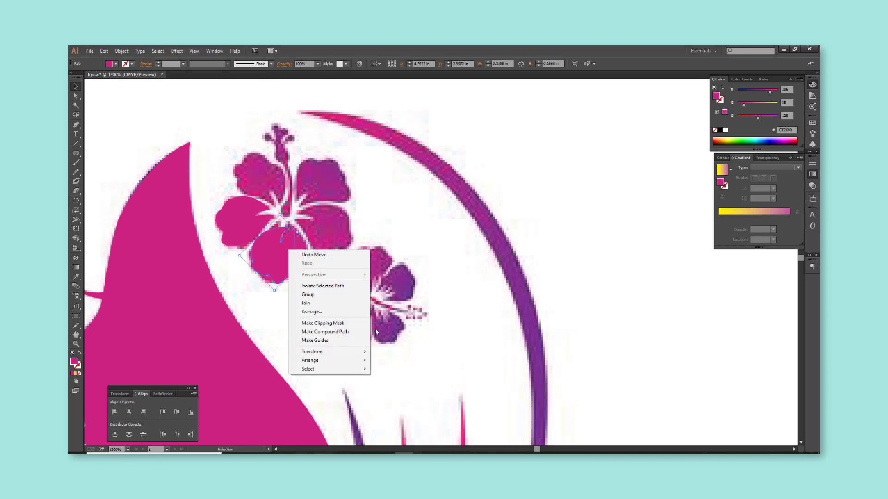
mouse_move(312, 352)
click(398, 381)
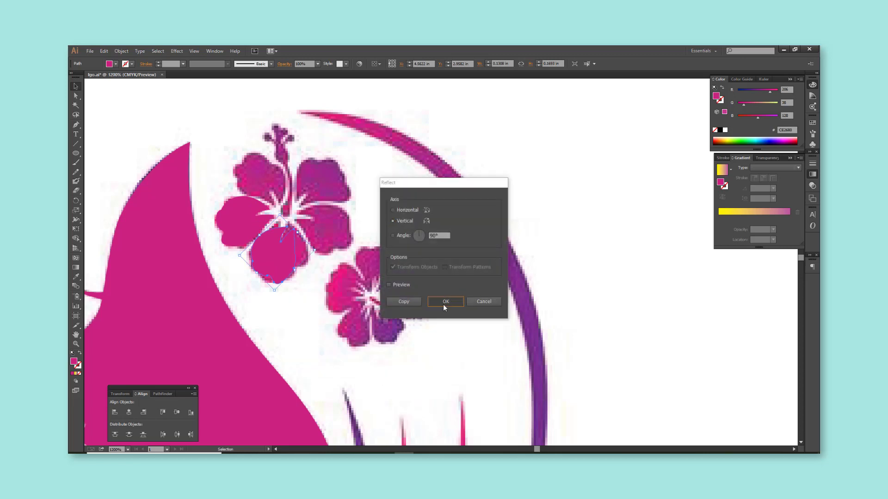
click(444, 303)
Step: Rotate, nudge and slightly enlarge the mirrored petal to fit the flower
scroll(267, 236, up, 1)
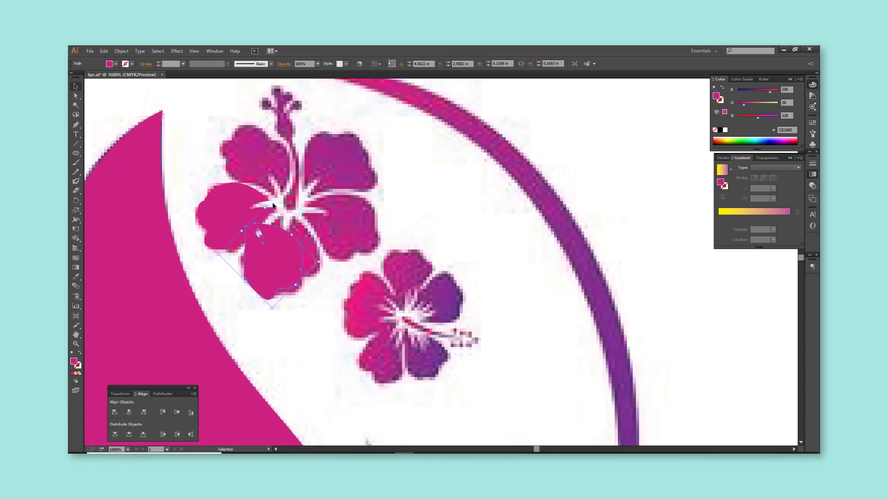
drag(268, 205, 245, 221)
drag(276, 262, 289, 265)
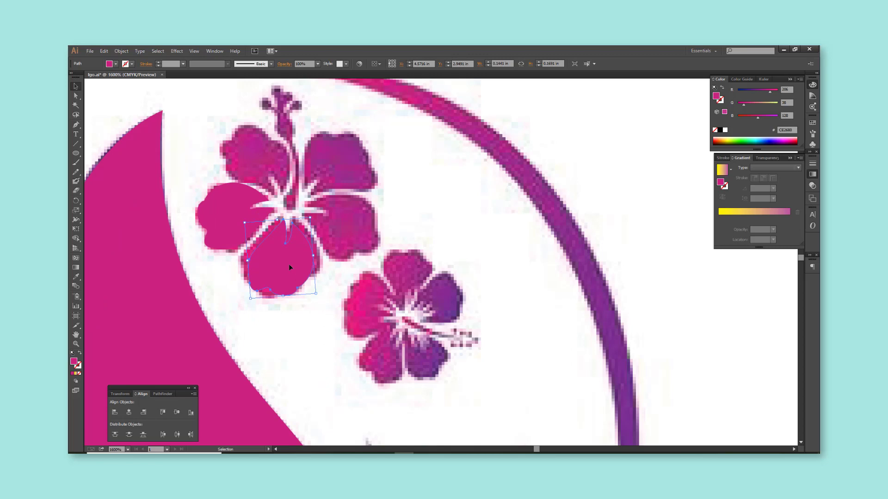
drag(290, 267, 303, 256)
drag(317, 293, 319, 292)
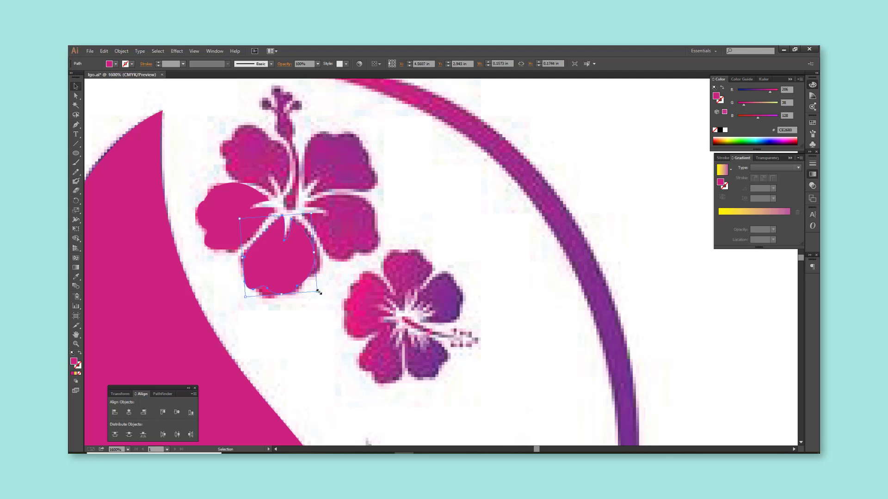
Step: Move and rotate a petal copy about 90 degrees over the upper-right petal
drag(293, 264, 352, 227)
drag(372, 175, 296, 185)
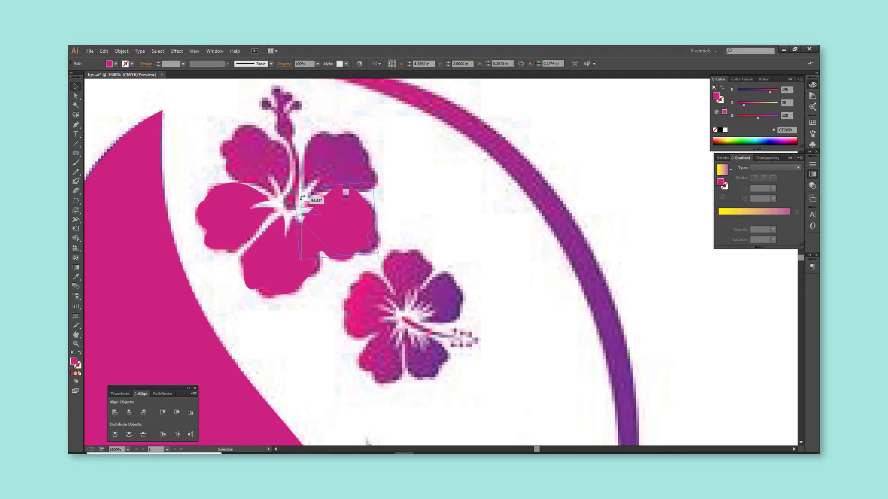
mouse_move(349, 225)
mouse_down()
mouse_move(357, 148)
mouse_move(345, 162)
mouse_up()
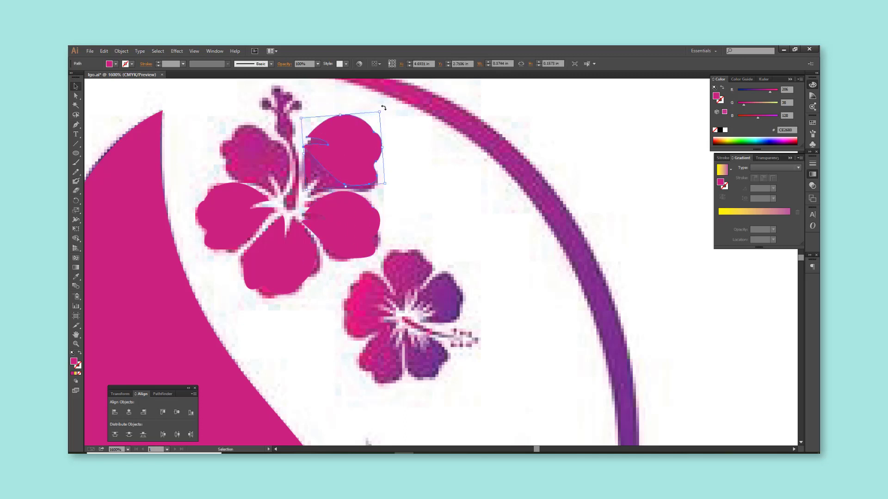
drag(384, 108, 395, 125)
drag(355, 157, 355, 158)
click(418, 204)
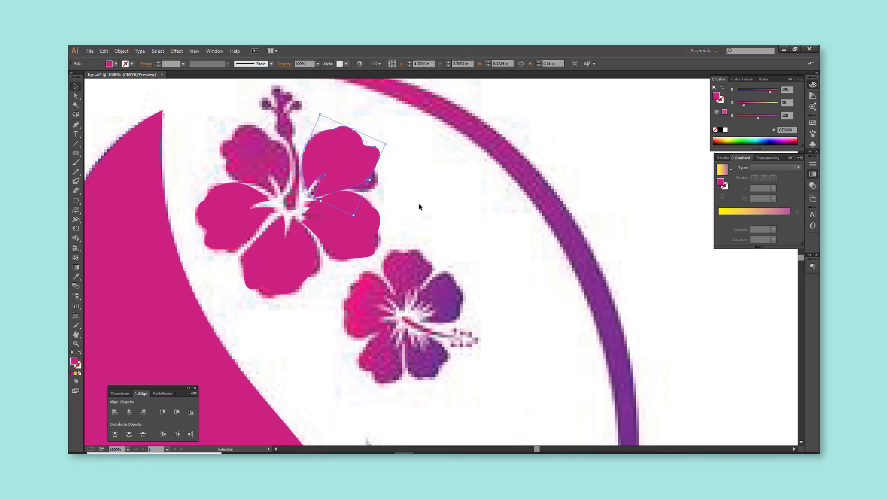
Step: Rotate the upper-left petal, then reflect and rotate the upper-right petal to match the trace
click(278, 160)
drag(248, 138, 240, 149)
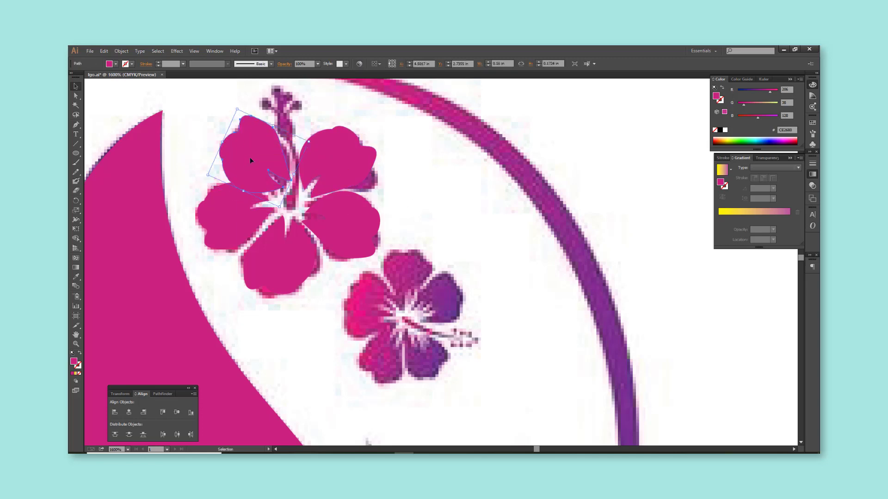
click(334, 203)
right_click(244, 155)
mouse_move(273, 261)
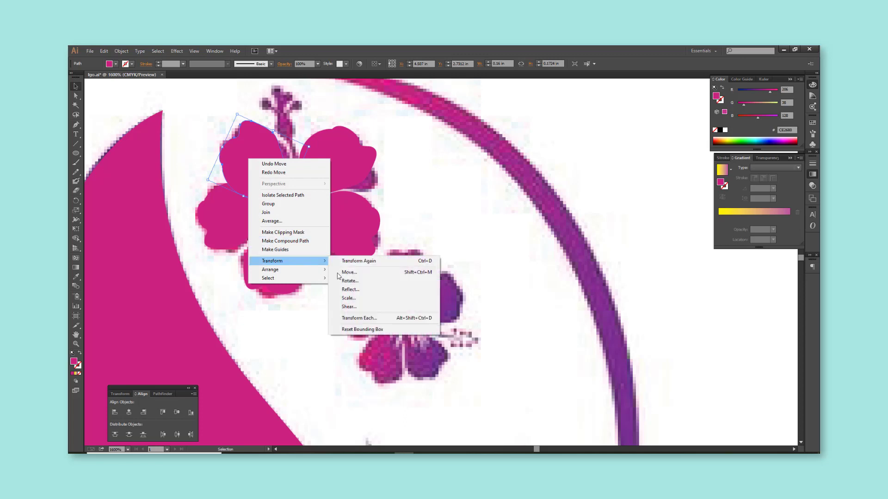
click(362, 291)
click(438, 300)
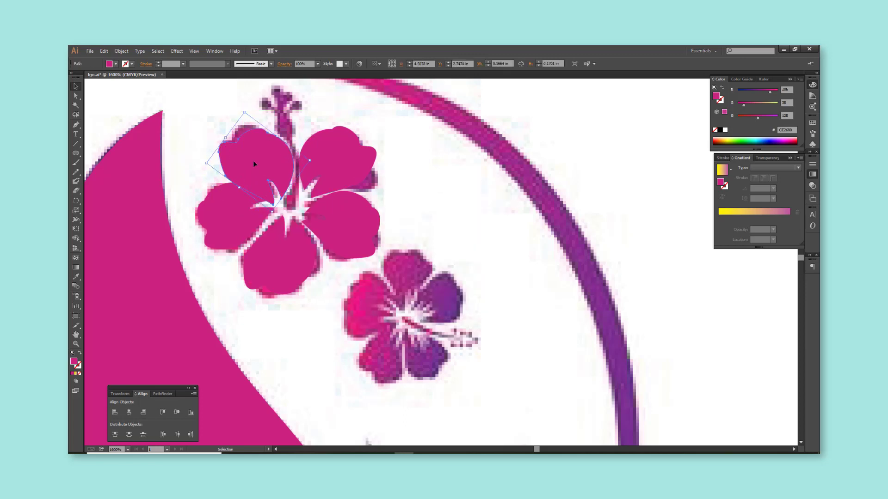
drag(306, 136, 309, 153)
Step: Start a Pen-tool stamen path at the flower centre and extend it upward
click(331, 119)
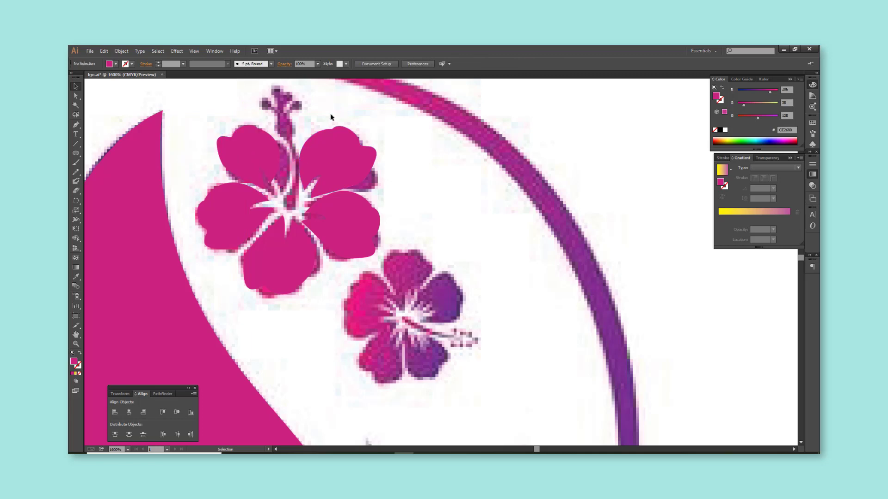
key(ctrl+minus)
scroll(323, 231, up, 2)
click(77, 126)
scroll(291, 240, up, 2)
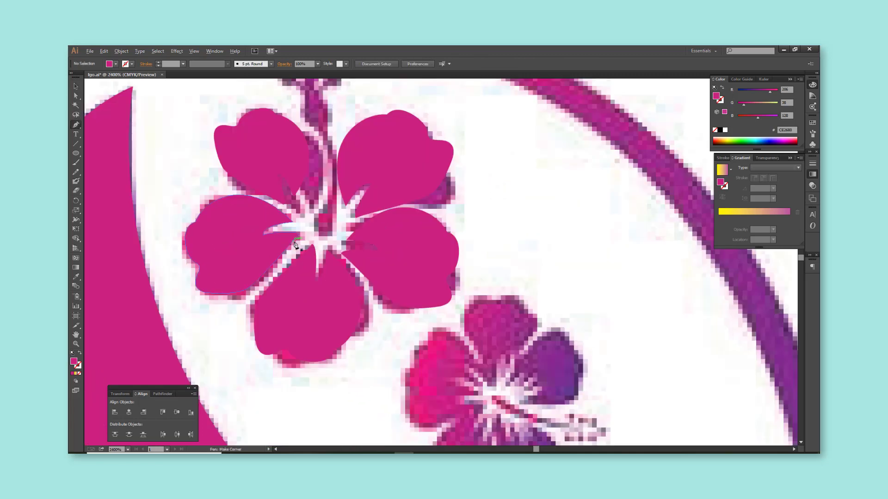
mouse_move(337, 204)
mouse_down()
mouse_move(322, 238)
mouse_move(334, 196)
mouse_up()
scroll(322, 179, up, 1)
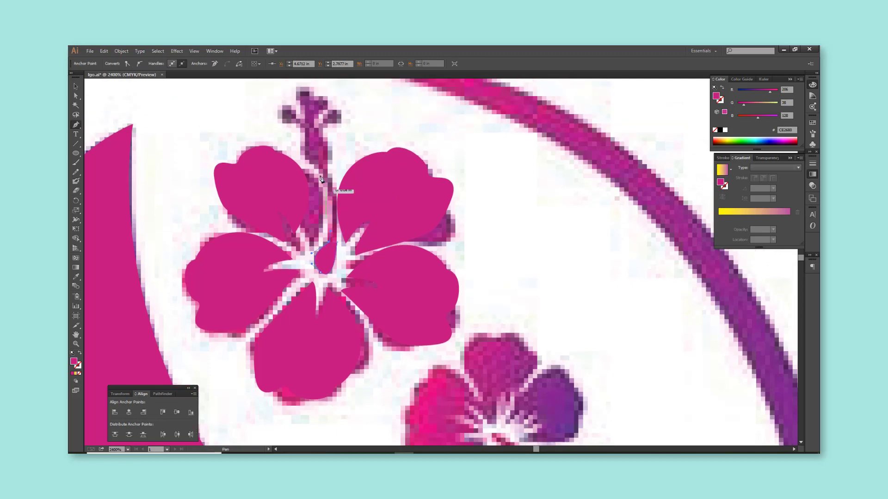
mouse_move(305, 155)
mouse_down()
mouse_move(296, 119)
mouse_move(314, 99)
mouse_move(322, 118)
mouse_up()
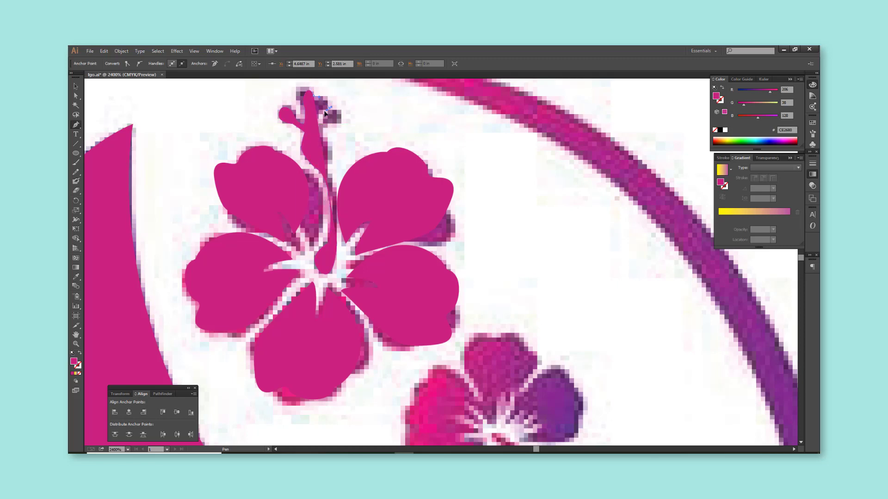
Step: Complete the stamen's curved tip and lower side with a solid pink fill
key(shift+x)
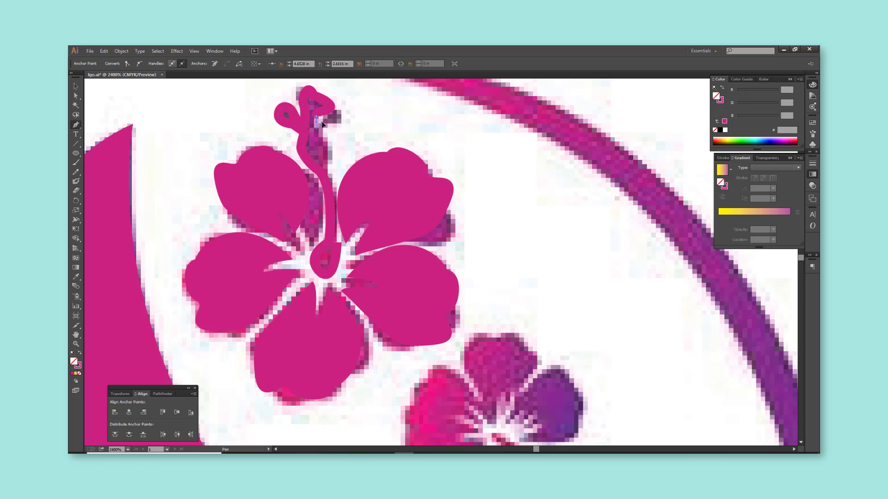
mouse_move(335, 113)
mouse_down()
mouse_move(340, 132)
mouse_move(329, 168)
mouse_up()
key(shift+x)
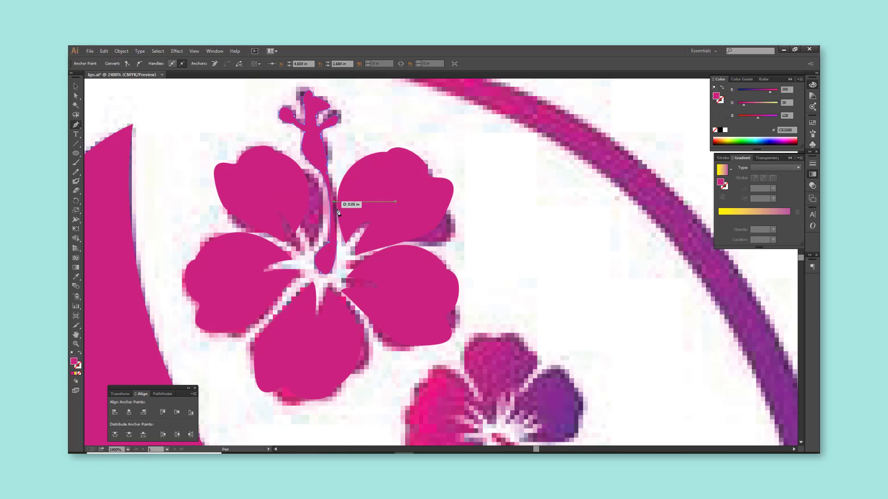
drag(341, 227, 332, 261)
ctrl+click(478, 192)
Step: Duplicate the hibiscus, group, shrink and rotate the copy about 90 degrees over the lower flower
scroll(484, 192, down, 1)
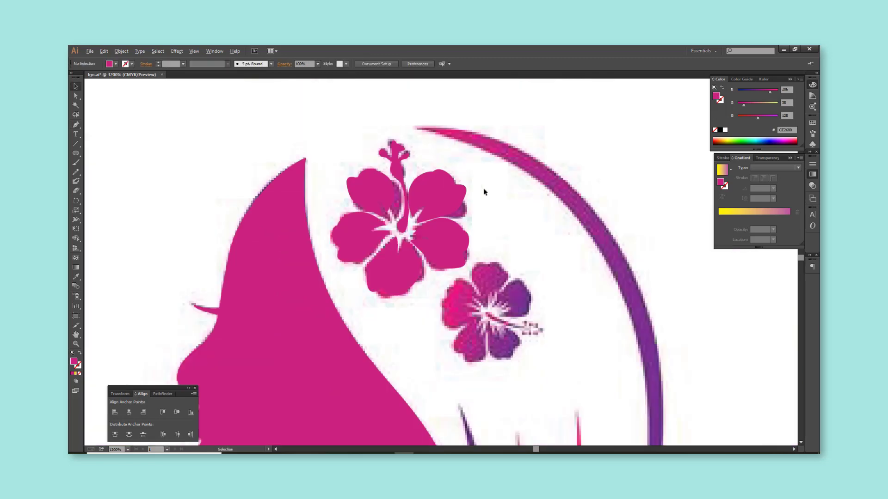
mouse_move(439, 184)
mouse_down()
mouse_move(365, 135)
mouse_move(430, 232)
mouse_up()
click(323, 118)
mouse_move(499, 196)
mouse_down()
mouse_move(501, 341)
mouse_move(453, 300)
mouse_up()
key(ctrl+g)
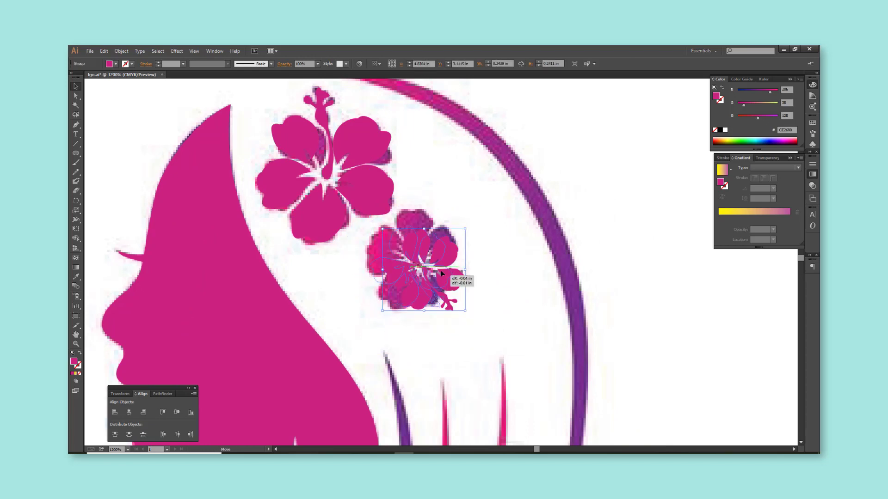
drag(449, 221, 433, 241)
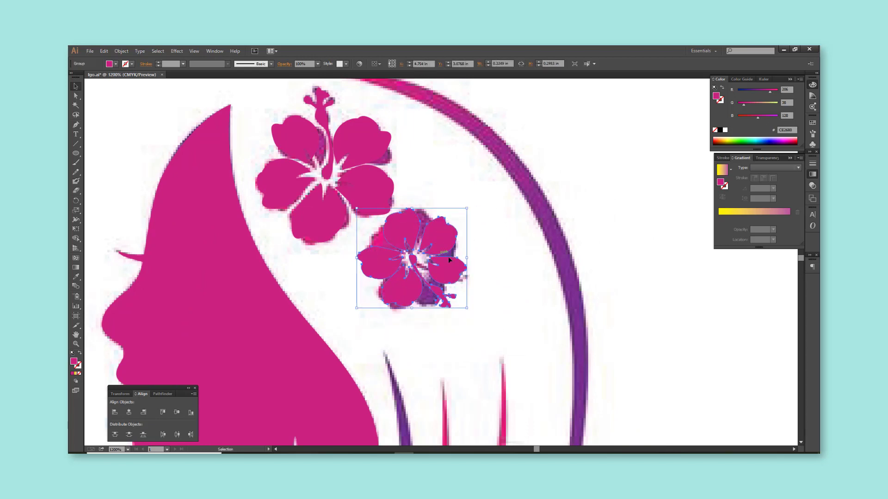
key(ctrl+shift+a)
key(ctrl+minus)
key(ctrl+minus)
drag(562, 283, 498, 267)
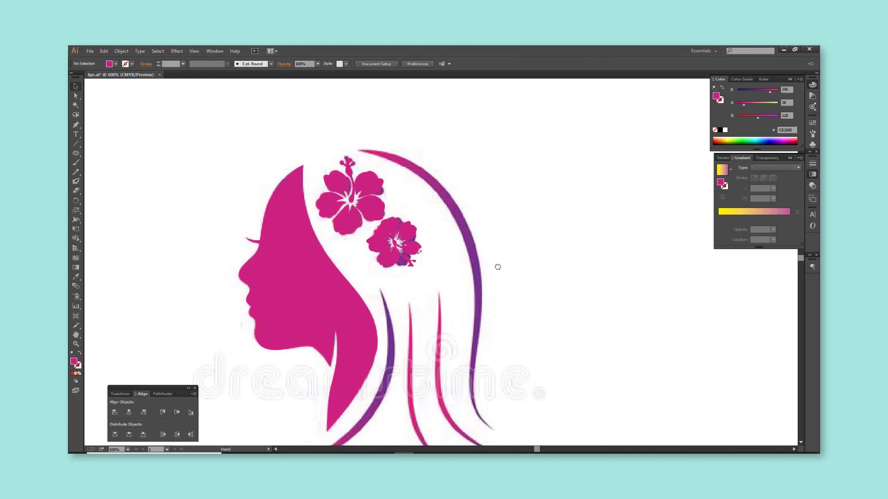
click(76, 124)
Step: Trace the outer hair shape from its top point down along its outer edge
click(357, 150)
scroll(465, 203, down, 3)
mouse_move(451, 196)
mouse_down()
mouse_move(472, 279)
mouse_move(448, 243)
mouse_up()
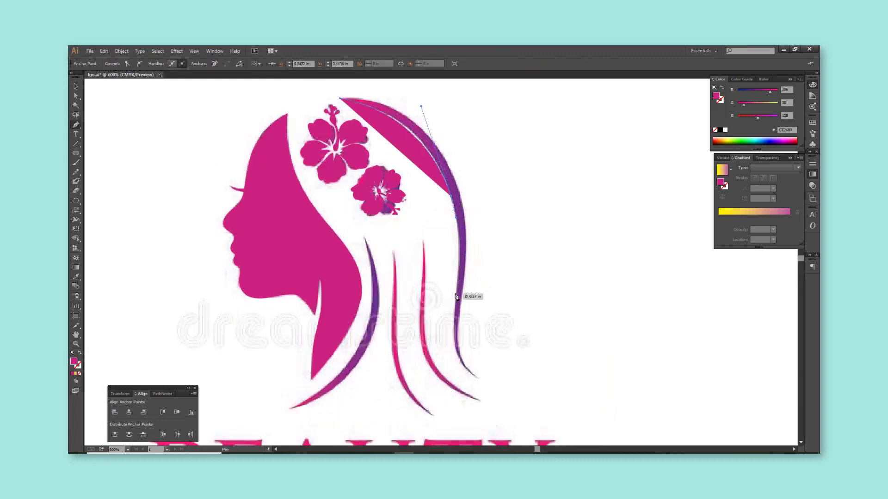
drag(455, 293, 447, 350)
mouse_move(454, 302)
mouse_down()
mouse_move(467, 382)
mouse_move(495, 386)
mouse_move(471, 375)
mouse_up()
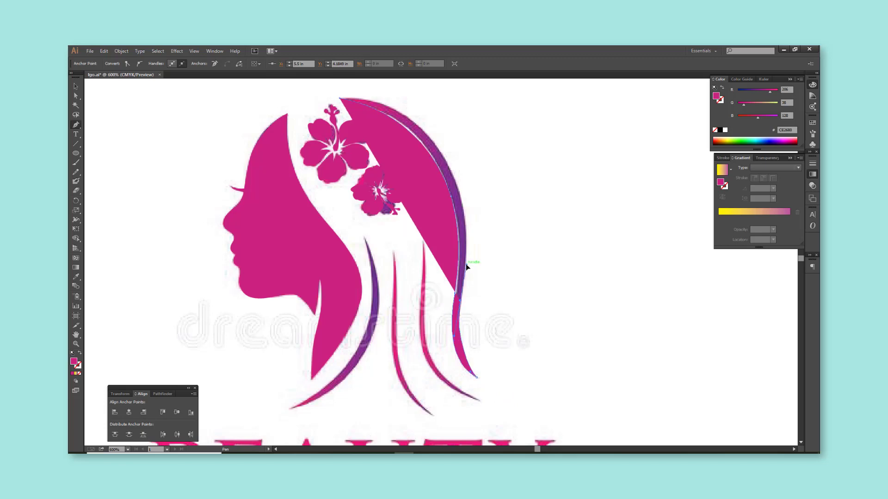
mouse_move(366, 109)
mouse_down()
mouse_move(380, 146)
mouse_move(191, 107)
mouse_up()
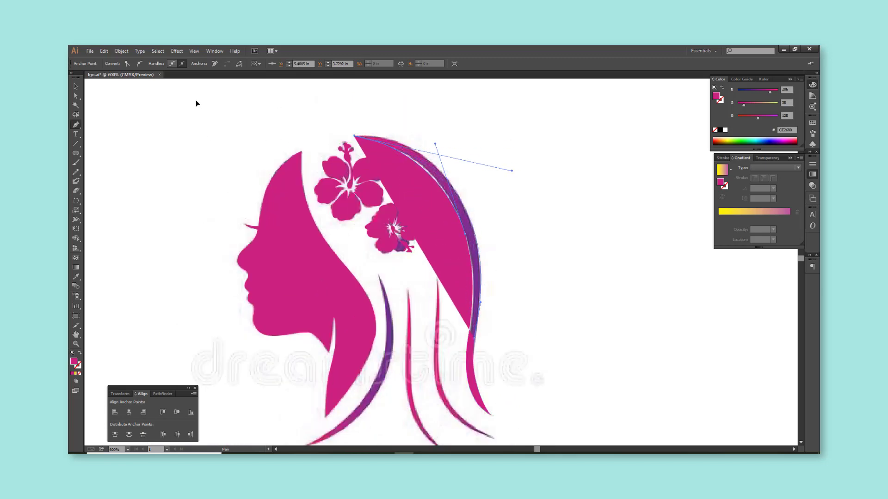
Step: Delete an unwanted hair shape and adjust the curve at the hair's top point
click(481, 238)
key(Delete)
click(422, 223)
scroll(422, 224, up, 2)
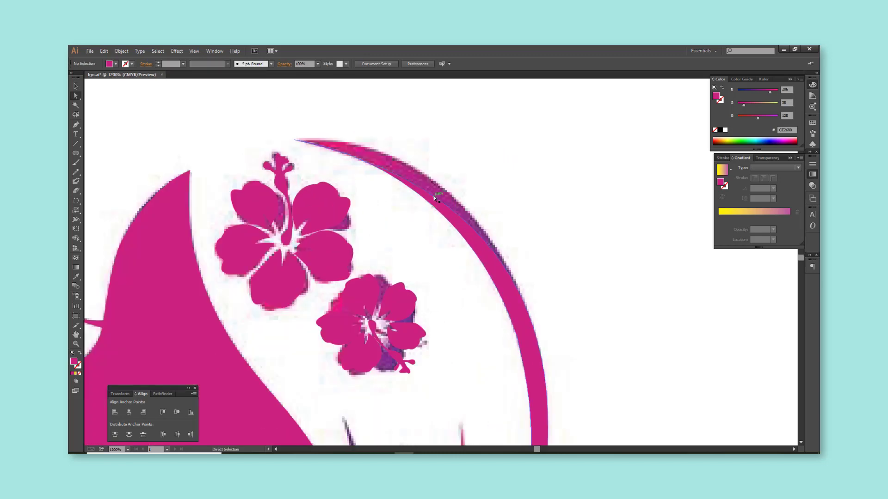
drag(611, 213, 590, 156)
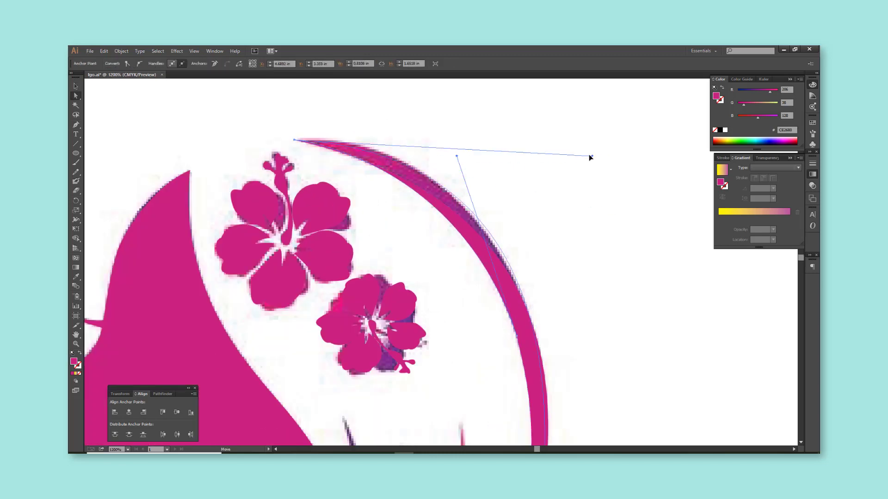
click(582, 276)
key(ctrl+minus)
key(ctrl+minus)
key(ctrl+minus)
Step: Draw the closed inner hair strand from its top down to its lower tip
key(ctrl+plus)
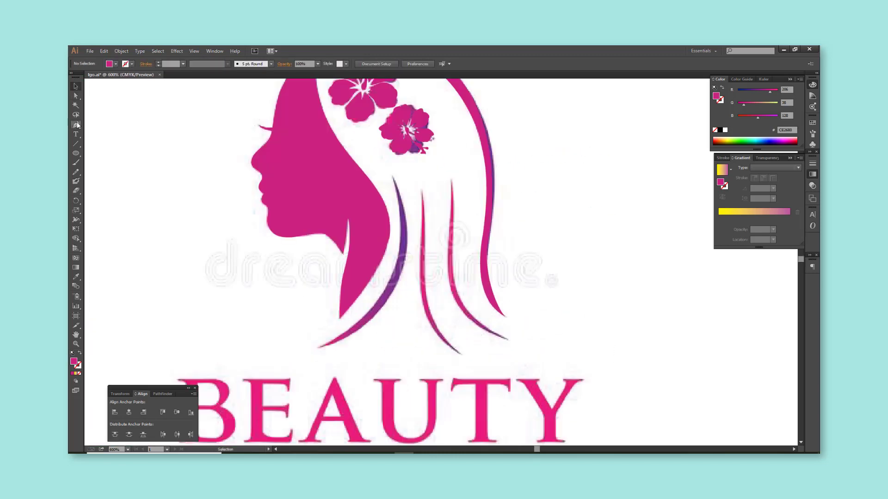
key(ctrl+plus)
click(388, 171)
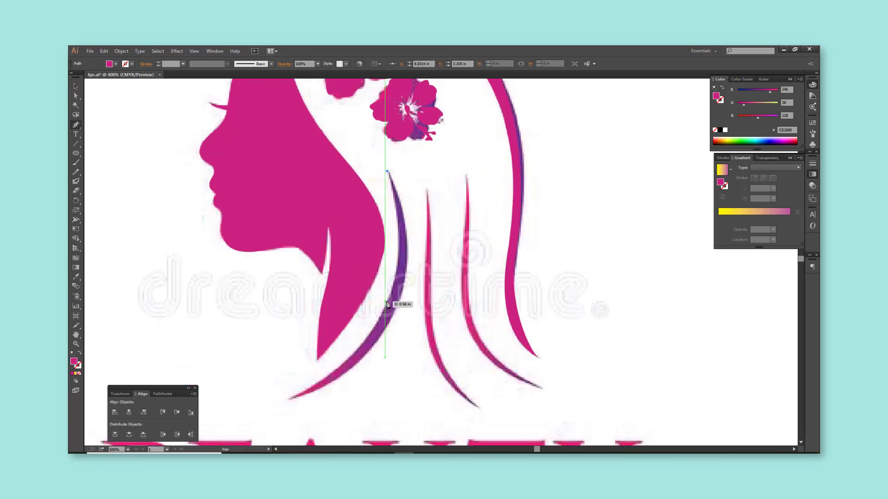
drag(388, 304, 363, 358)
drag(290, 398, 236, 403)
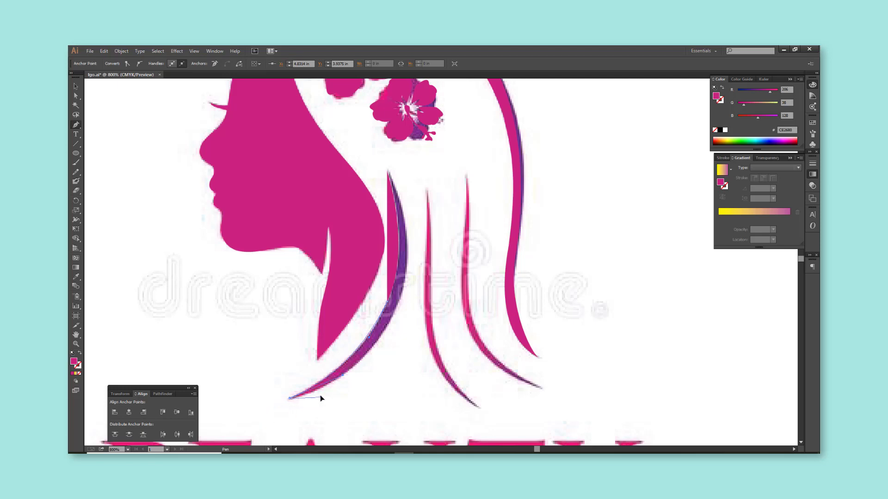
drag(403, 311, 420, 264)
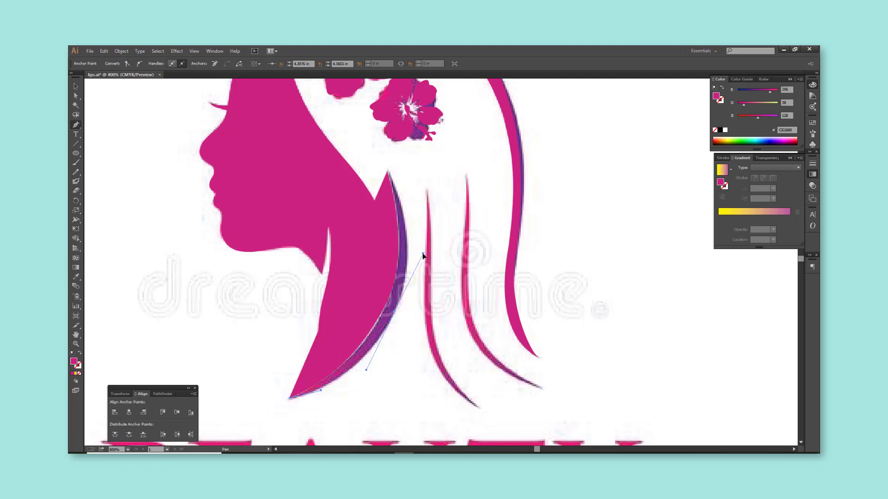
drag(401, 302, 412, 248)
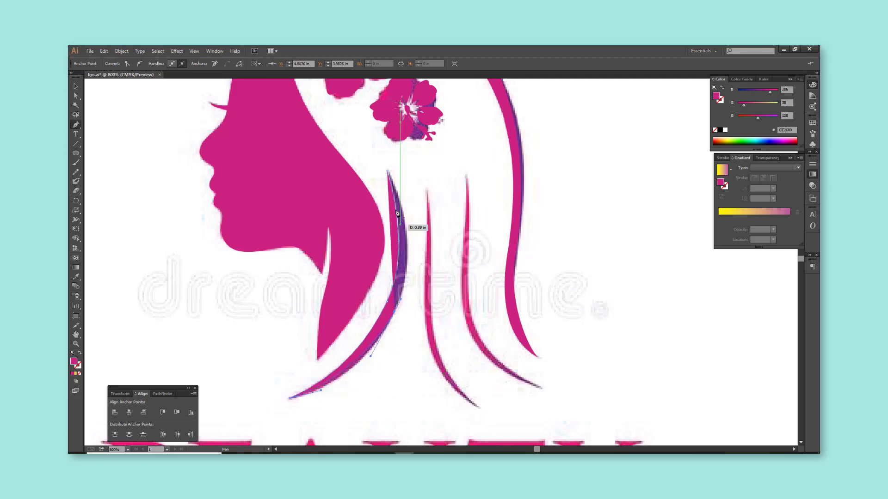
drag(388, 171, 358, 155)
key(v)
click(472, 254)
Step: Draw the closed middle hair strand from its top to its lower tip
click(76, 125)
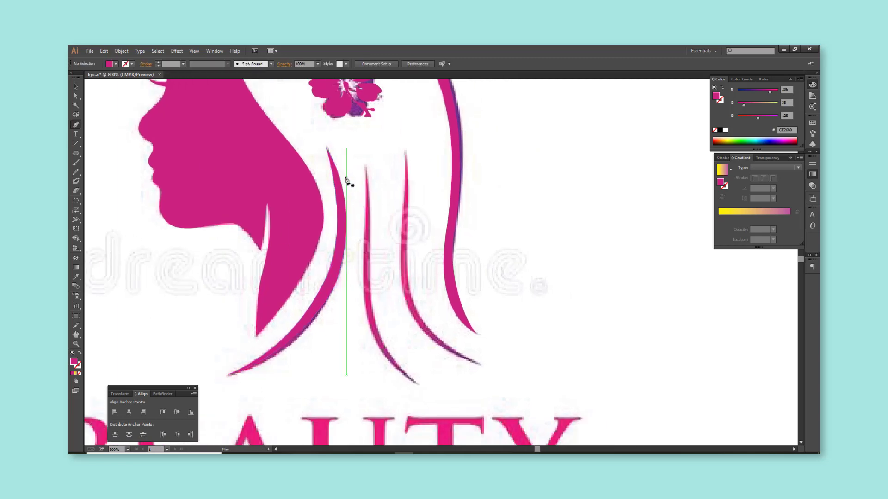
click(365, 167)
click(364, 277)
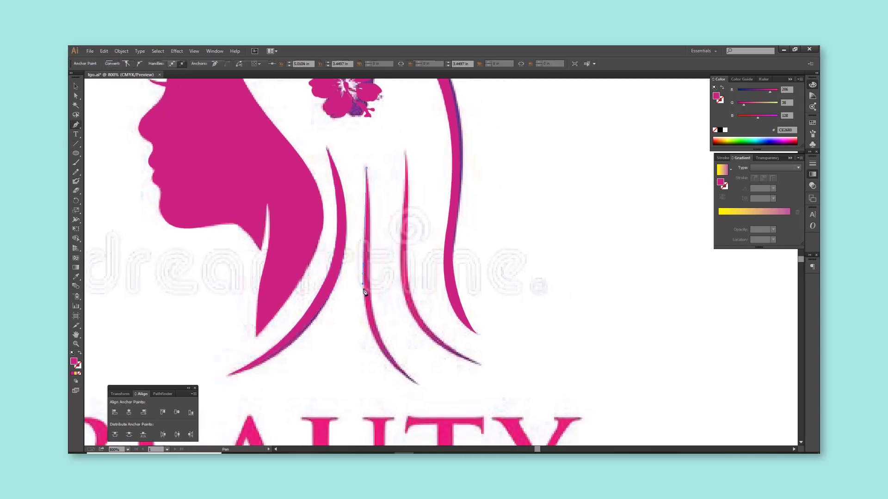
drag(457, 401, 478, 419)
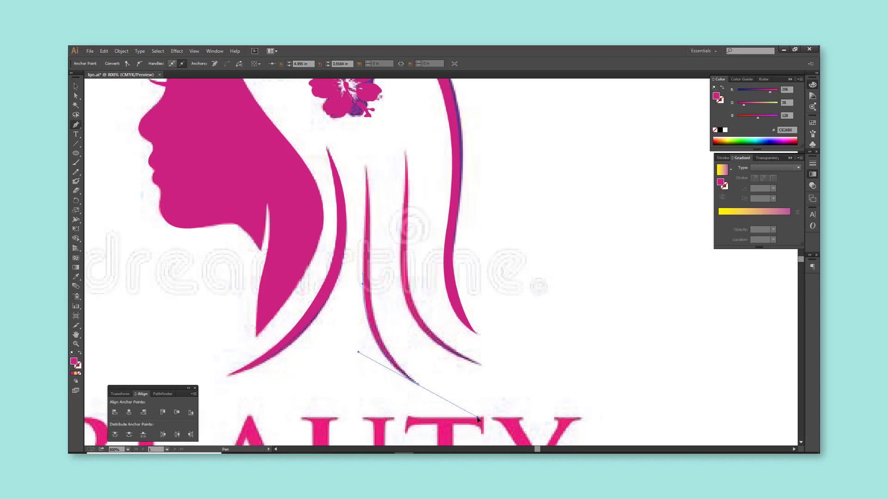
click(416, 383)
click(371, 300)
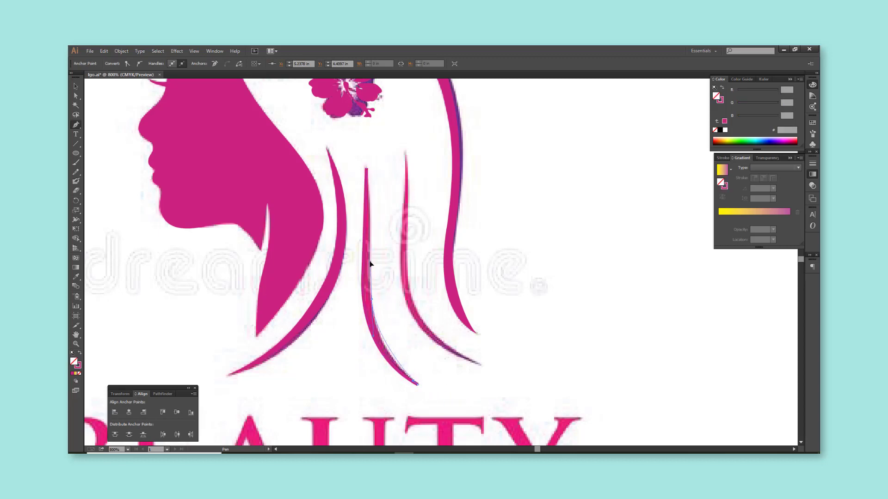
click(370, 263)
click(367, 171)
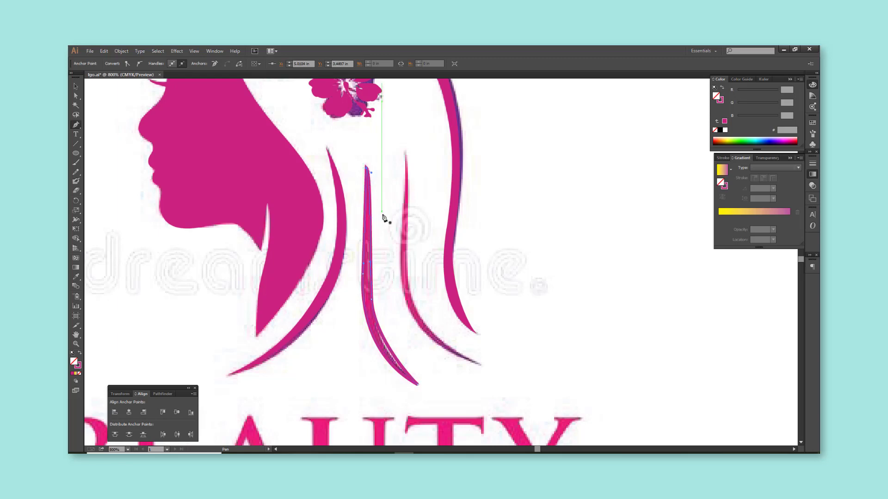
key(b)
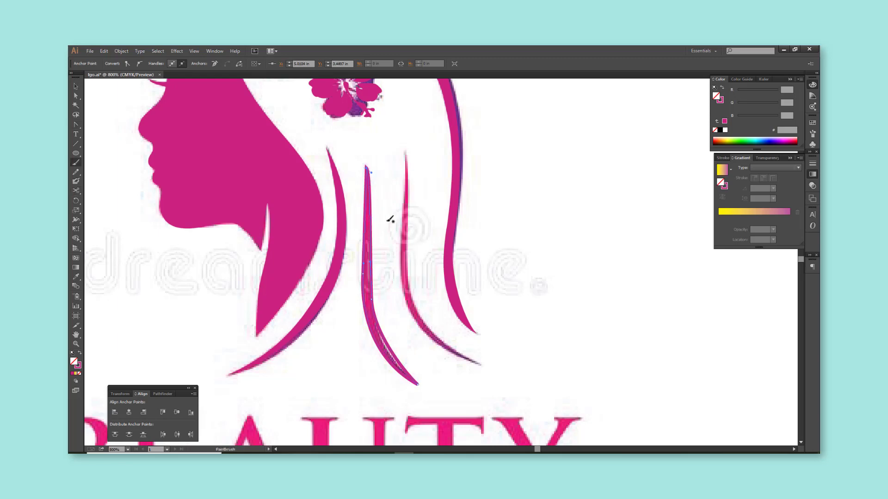
ctrl+click(388, 219)
key(ctrl+z)
key(v)
key(ctrl+shift+a)
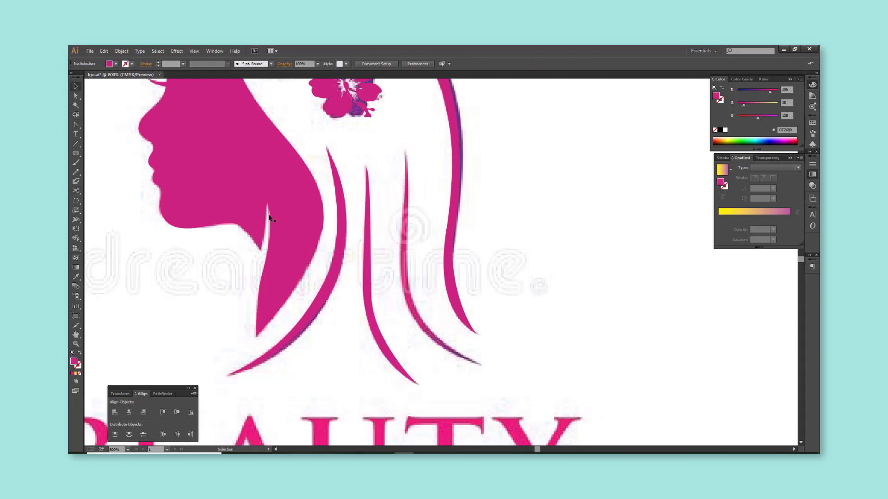
Step: Draw a thin strand path and pull its end anchor lower with Direct Selection
drag(76, 124, 99, 124)
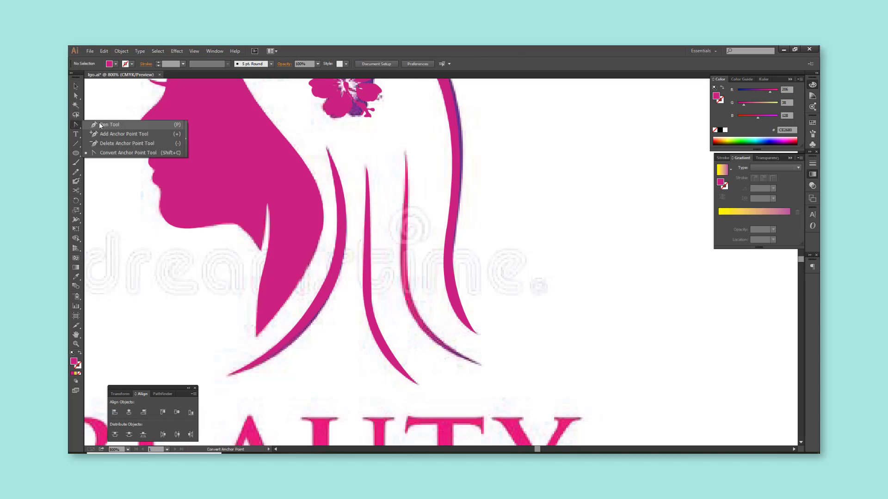
click(404, 158)
click(401, 251)
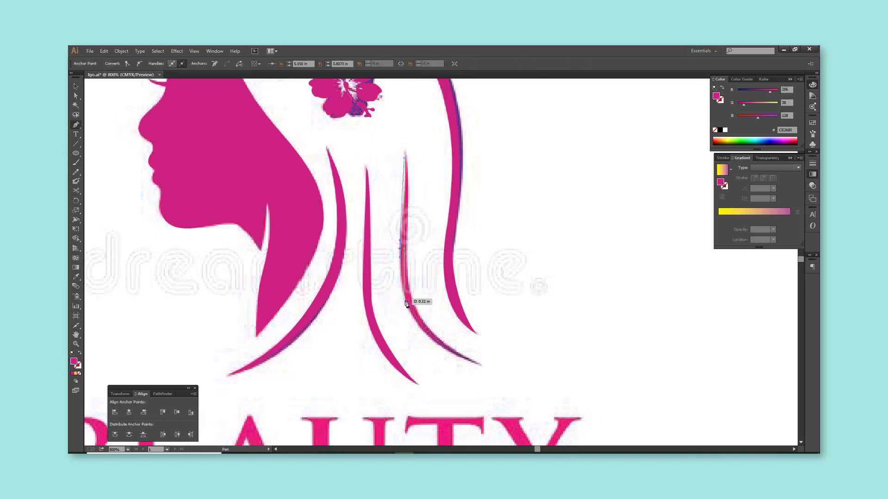
key(ctrl+shift+a)
key(v)
key(a)
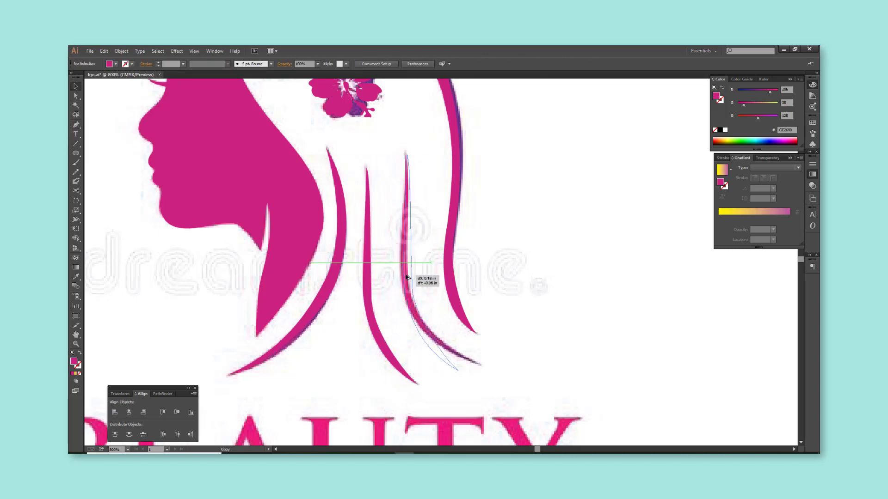
mouse_move(402, 154)
mouse_down()
mouse_move(467, 375)
mouse_move(473, 366)
mouse_move(454, 369)
mouse_up()
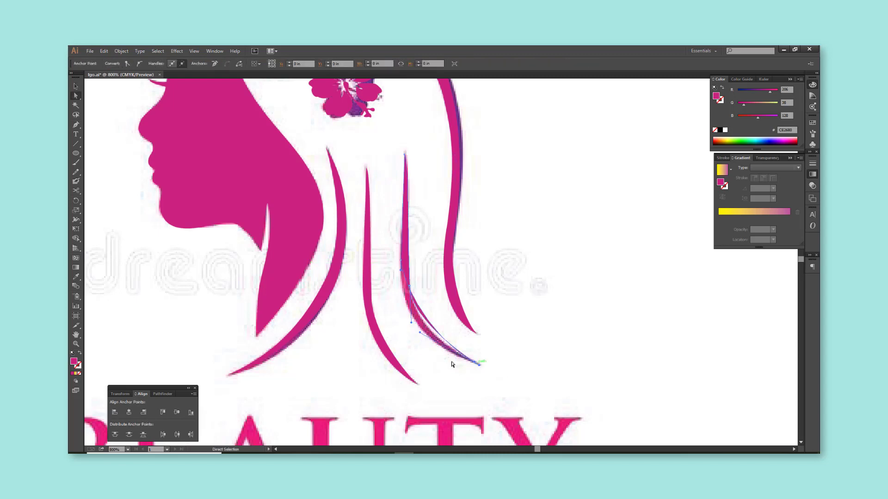
Step: Remove the BEAUTY WELLNESS text and place a copy of the logo to the right
key(v)
key(ctrl+minus)
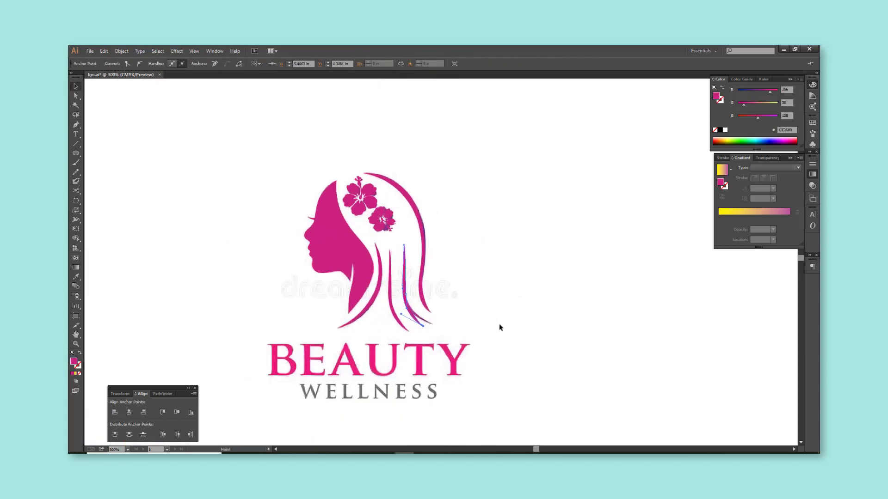
key(ctrl+a)
key(ctrl+minus)
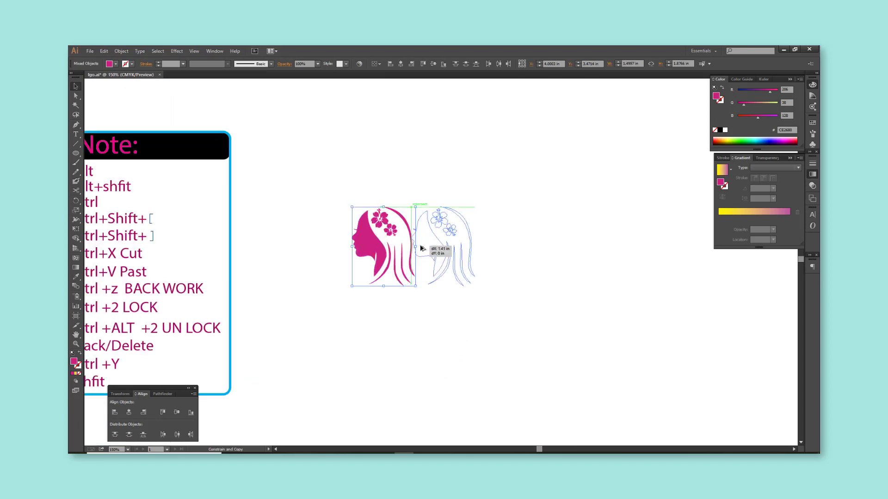
drag(383, 245, 479, 245)
click(485, 333)
Step: Fill the copy with a yellow-to-pink linear gradient and move it below the pink logo
drag(531, 343, 435, 138)
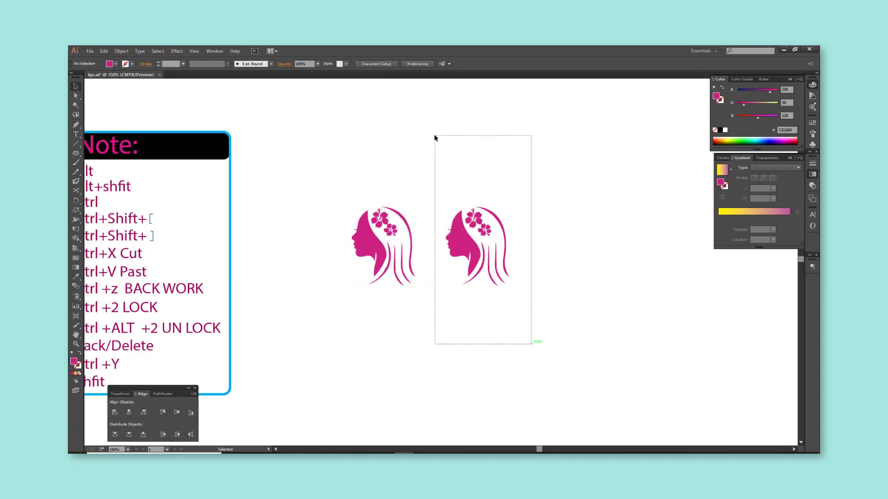
click(763, 212)
click(620, 283)
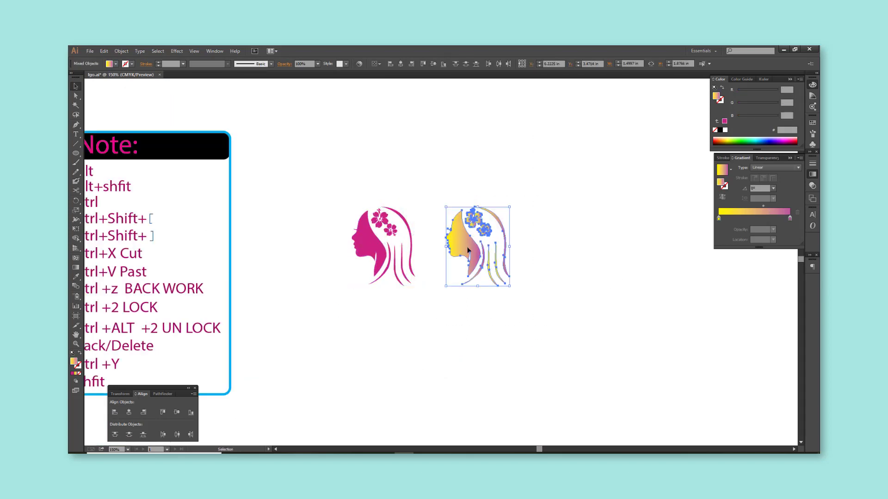
drag(477, 245, 383, 367)
Step: Give the original logo a gradient with its yellow stop changed to pink, then move both logos up-left
drag(326, 159, 493, 289)
click(749, 212)
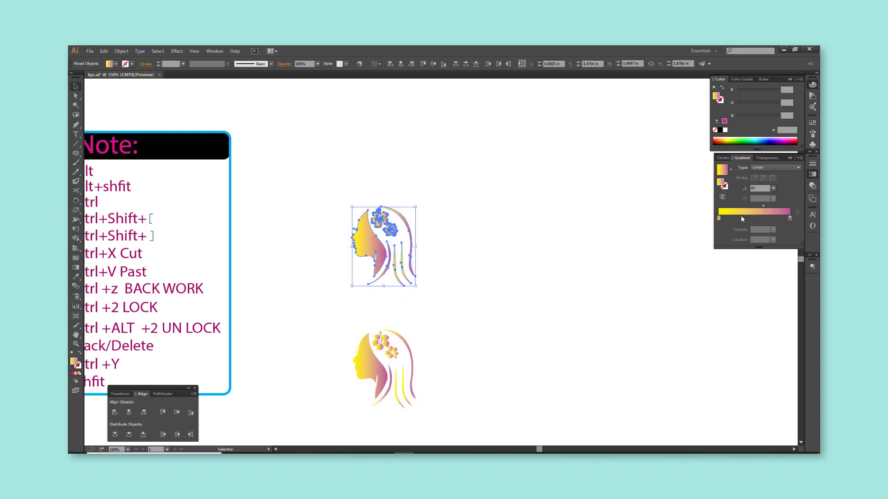
double_click(719, 218)
click(710, 269)
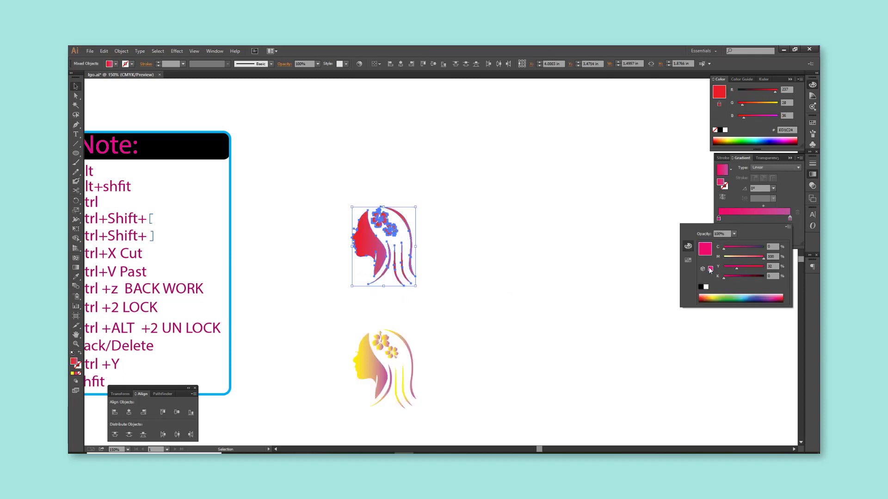
click(501, 271)
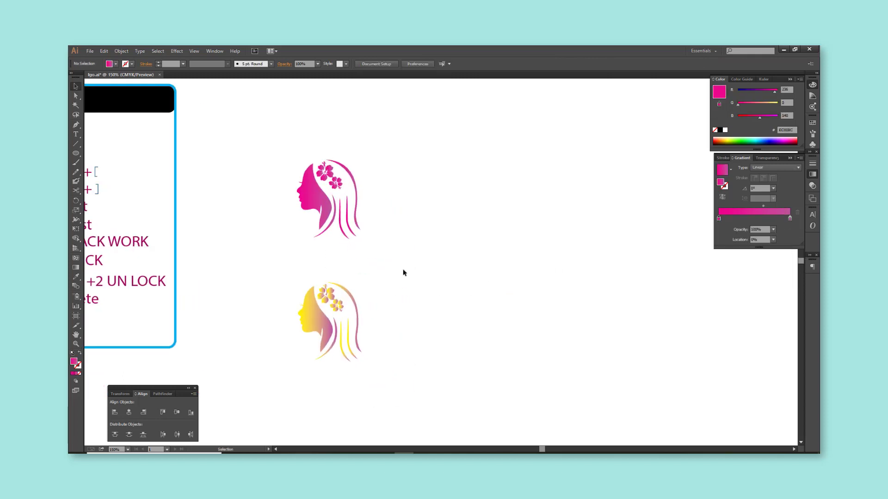
key(ctrl+a)
drag(392, 359, 348, 308)
Step: Type COMPANY NAME to the right of the pink logo and position it beside the head
key(ctrl+shift+a)
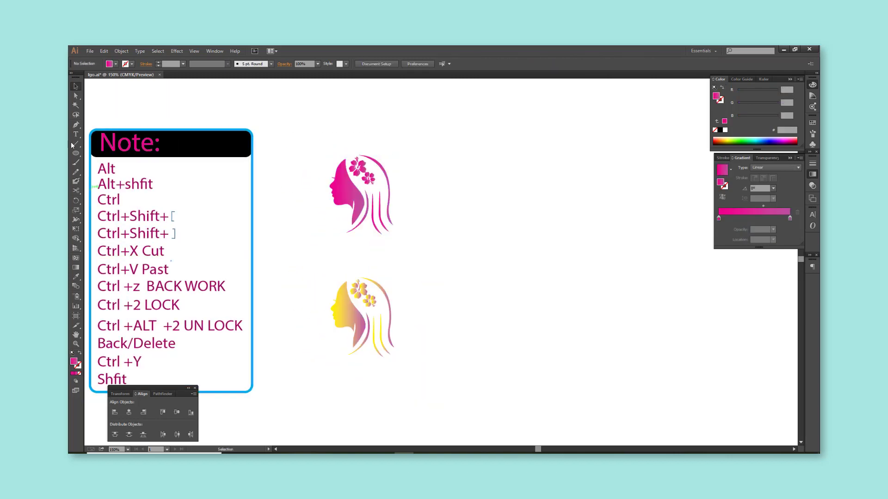
click(76, 134)
click(463, 212)
text(c)
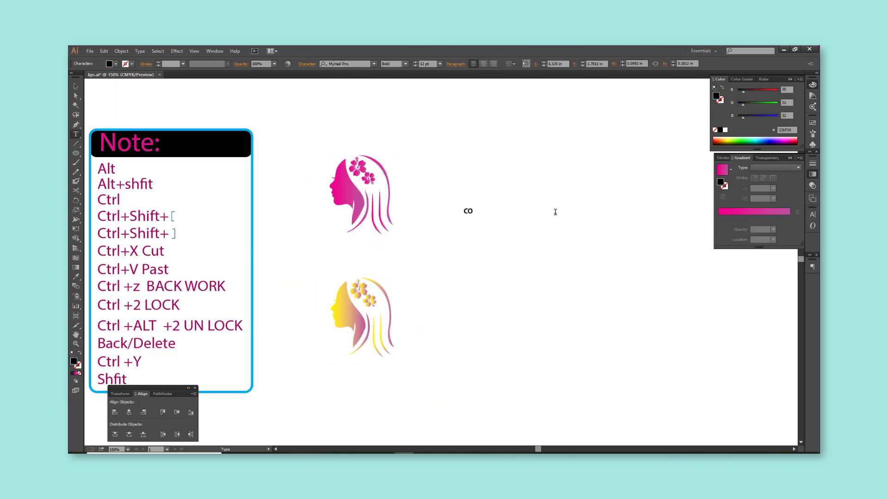
key(Escape)
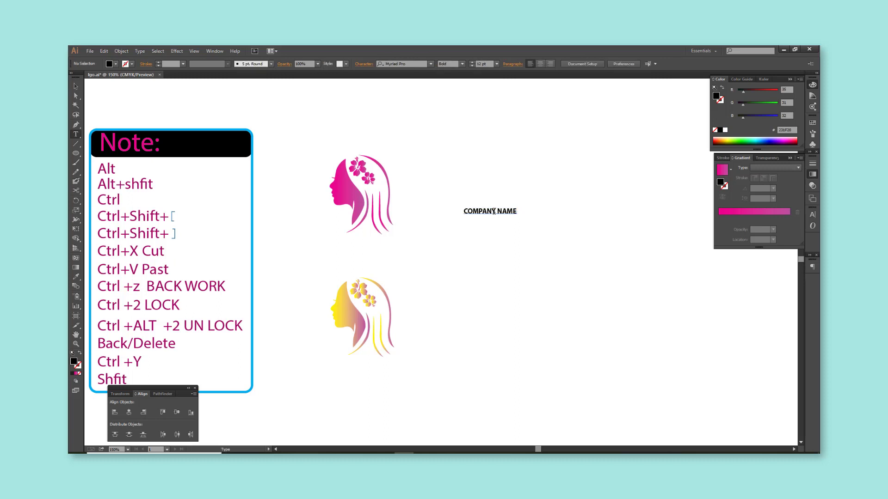
mouse_move(491, 213)
mouse_down()
mouse_move(433, 199)
mouse_move(512, 226)
mouse_up()
Step: Duplicate the title below, change it to SOLOGAN, and colour it gray in CMYK
mouse_move(462, 202)
mouse_down()
mouse_move(496, 209)
mouse_move(496, 225)
mouse_move(519, 238)
mouse_move(502, 231)
mouse_up()
key(t)
double_click(512, 226)
text(SOLOGAN)
key(Escape)
click(800, 79)
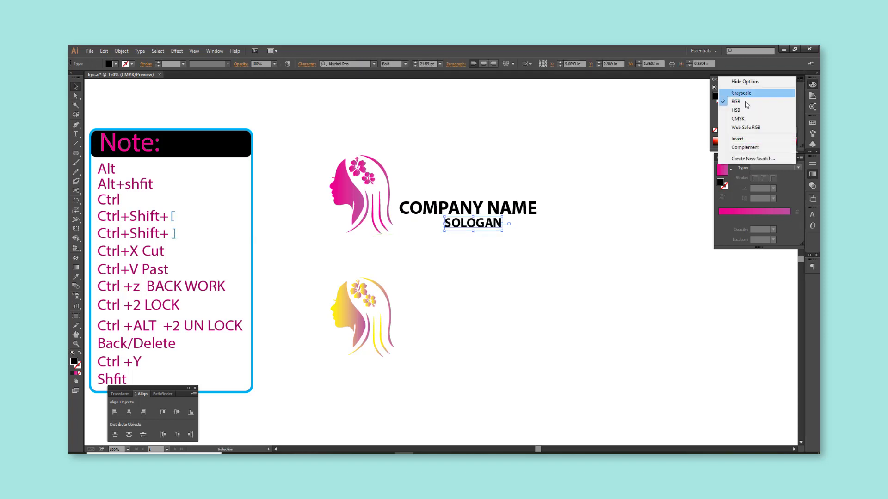
click(758, 113)
Step: Copy the COMPANY NAME and SOLOGAN pair beside the gradient logo and turn the top title pink
drag(777, 121, 759, 121)
drag(551, 292, 415, 186)
drag(467, 208, 469, 327)
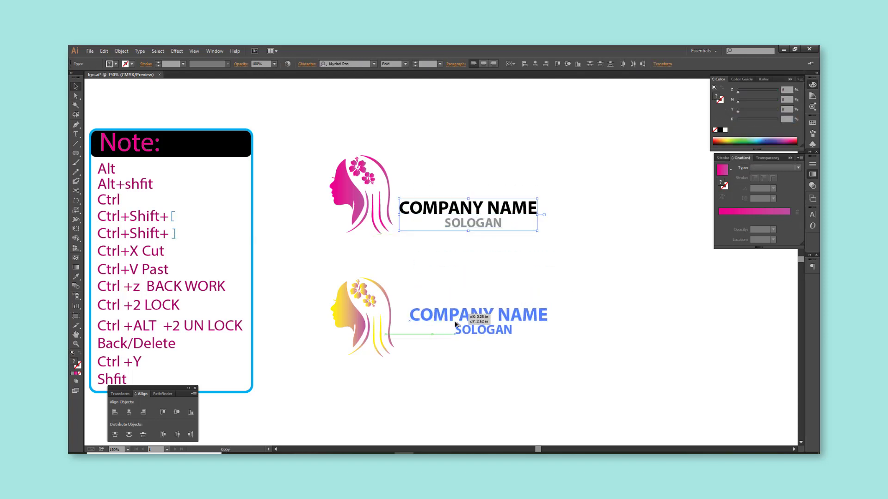
click(467, 208)
mouse_move(761, 121)
mouse_down()
mouse_move(738, 121)
mouse_move(770, 108)
mouse_up()
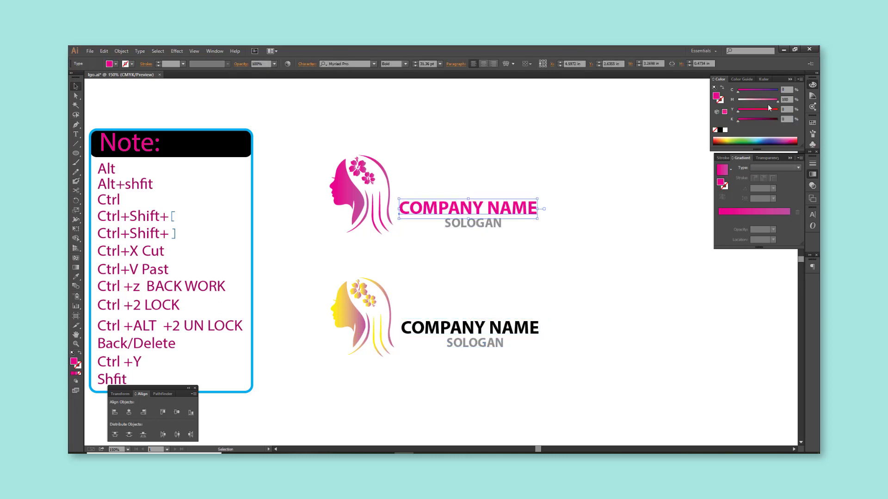
Step: Turn the lower logo's COMPANY NAME green, then select the gradient logo with its text
scroll(602, 268, down, 1)
click(541, 306)
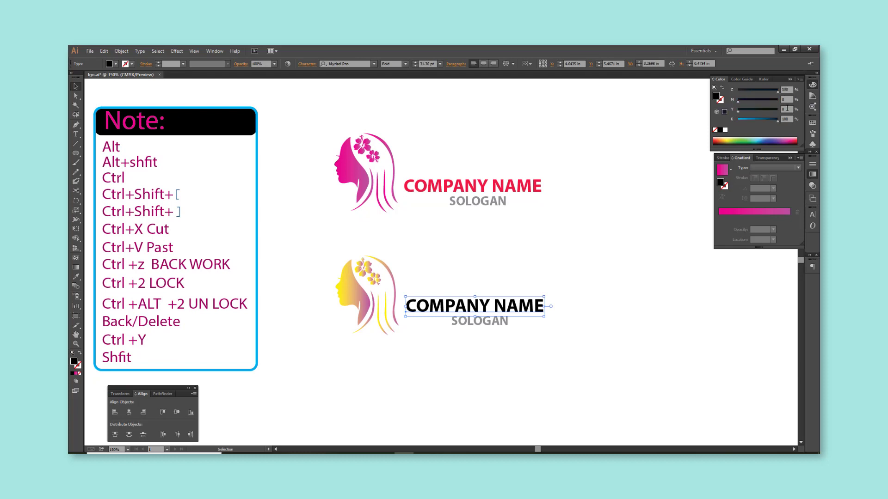
drag(739, 110, 778, 110)
click(537, 333)
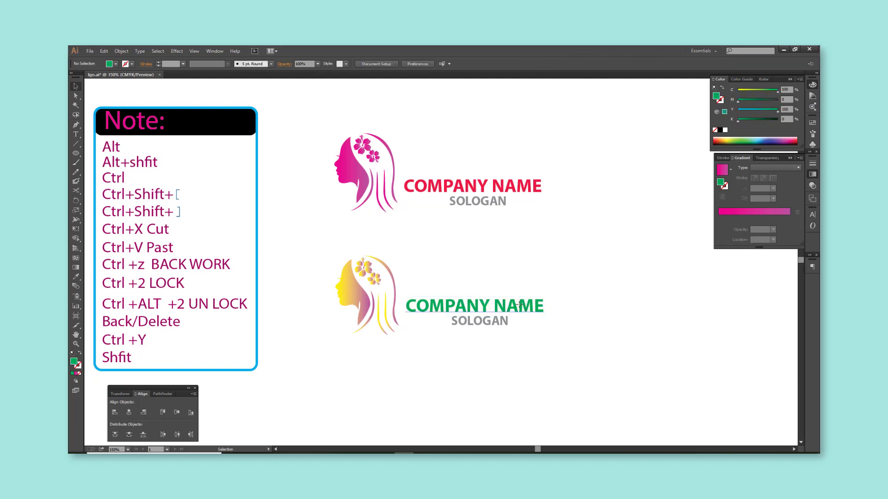
click(562, 345)
drag(563, 365, 331, 249)
Step: Duplicate the gradient logo beneath itself and shift the copy's text further right
key(ctrl+minus)
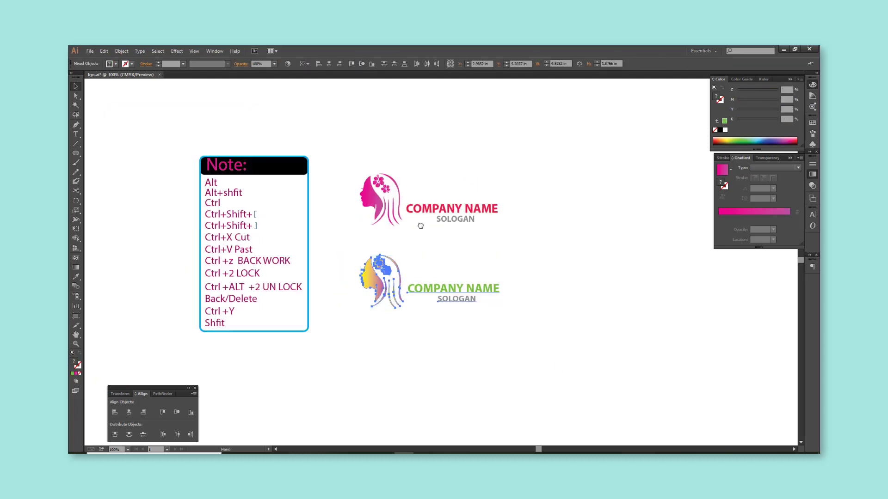
drag(420, 226, 420, 186)
drag(370, 272, 370, 356)
mouse_move(531, 370)
mouse_down()
mouse_move(363, 174)
mouse_move(367, 150)
mouse_up()
click(462, 395)
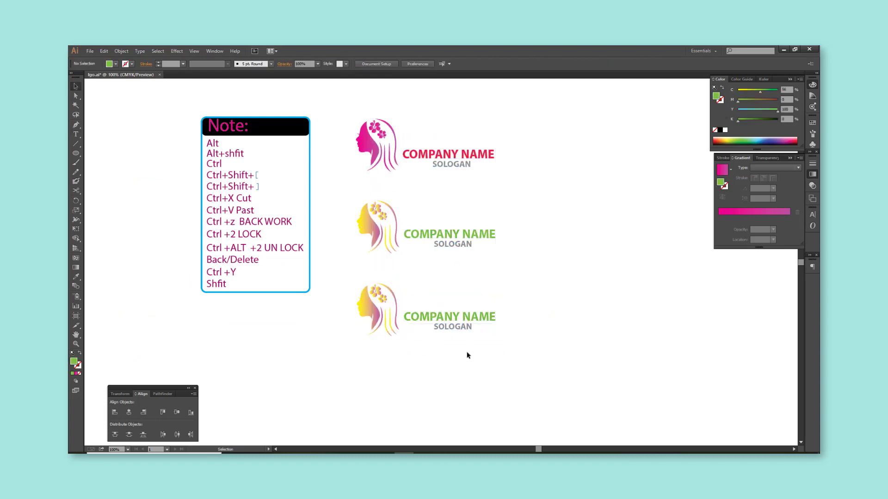
drag(451, 319, 471, 319)
scroll(386, 335, up, 1)
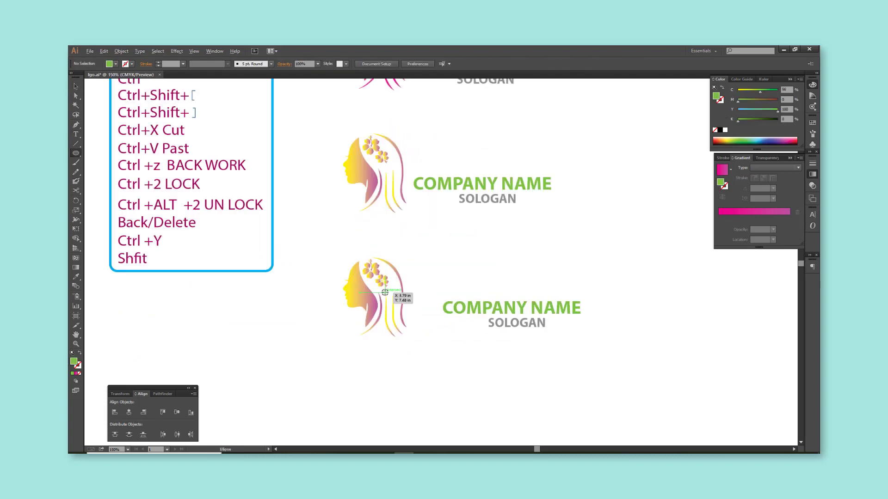
Step: Draw a circle around the bottom logo's face and send it behind the profile
drag(383, 292, 442, 351)
key(v)
key(shift+x)
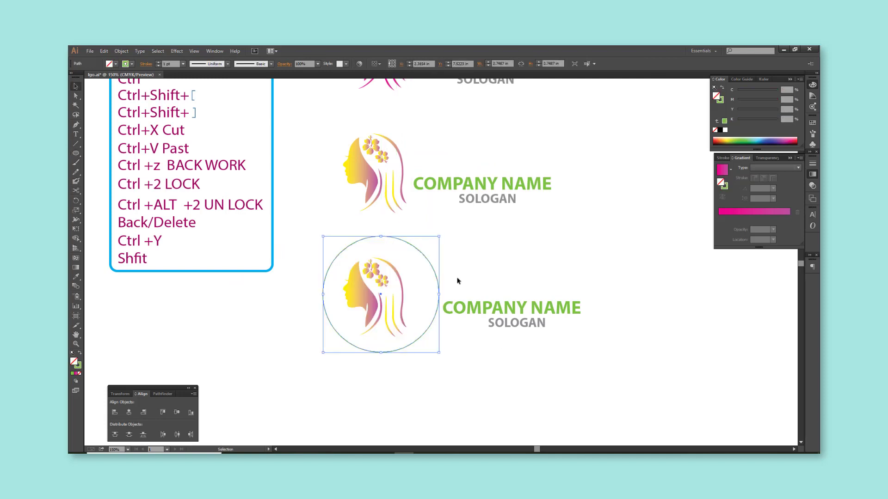
drag(442, 234, 431, 244)
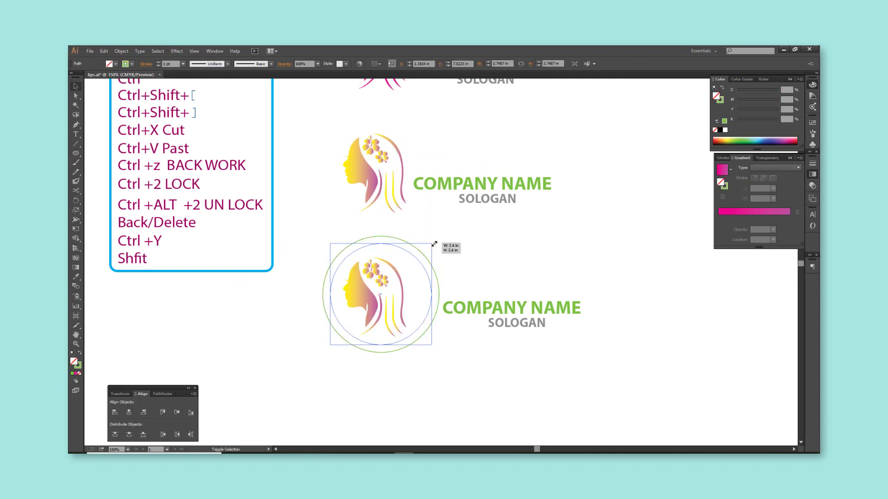
click(424, 270)
key(shift+x)
key(ctrl+shift+bracketleft)
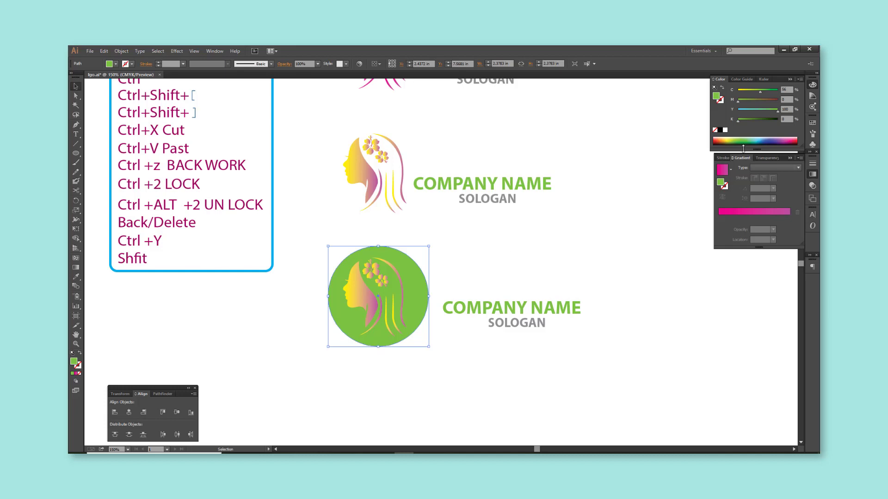
Step: Fill the circle with black
drag(753, 137, 732, 137)
click(721, 129)
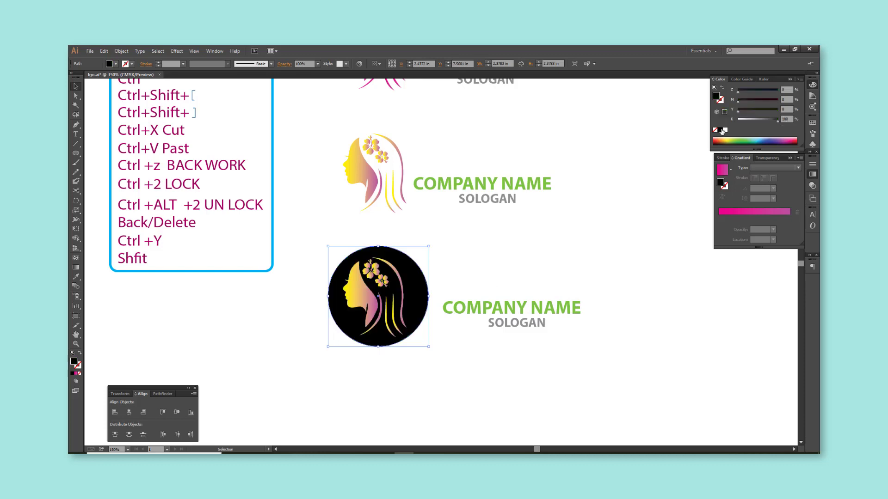
click(529, 246)
scroll(516, 264, down, 2)
Step: Move the black-circle logo right of the other two, hide panels, and frame all three logos
drag(515, 353, 539, 293)
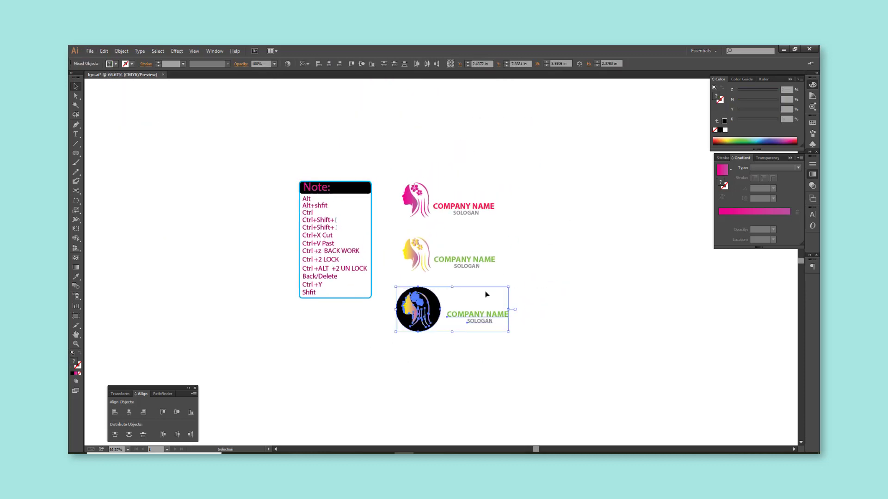
drag(471, 343, 574, 264)
scroll(567, 248, up, 3)
key(Tab)
scroll(458, 321, down, 1)
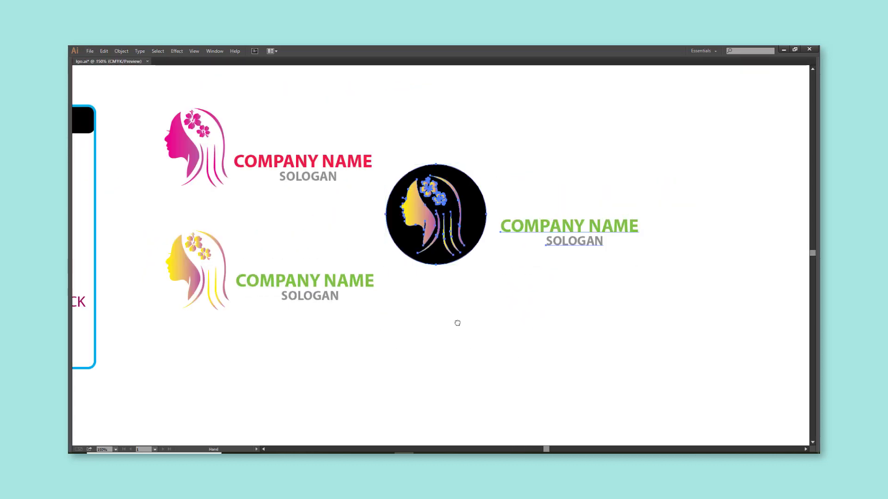
drag(458, 321, 550, 321)
scroll(559, 292, down, 2)
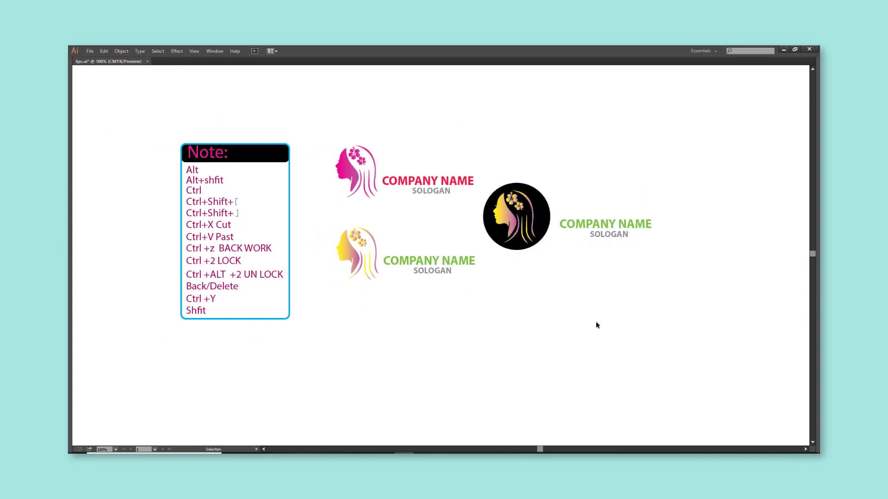